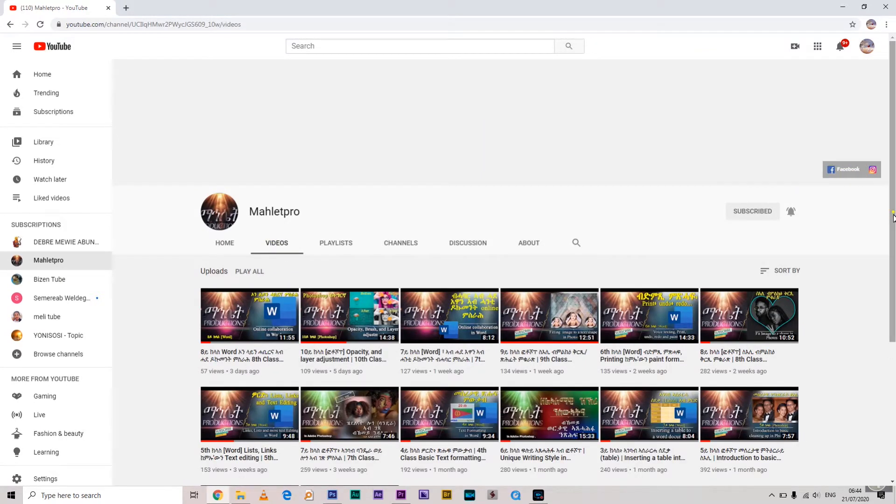
Look through the uploaded videos on the Mahletpro channel page.
{"action": "scroll", "coordinate": [895, 215], "scroll_direction": "down", "scroll_amount": 3}
{"action": "scroll", "coordinate": [505, 264], "scroll_direction": "down", "scroll_amount": 2}
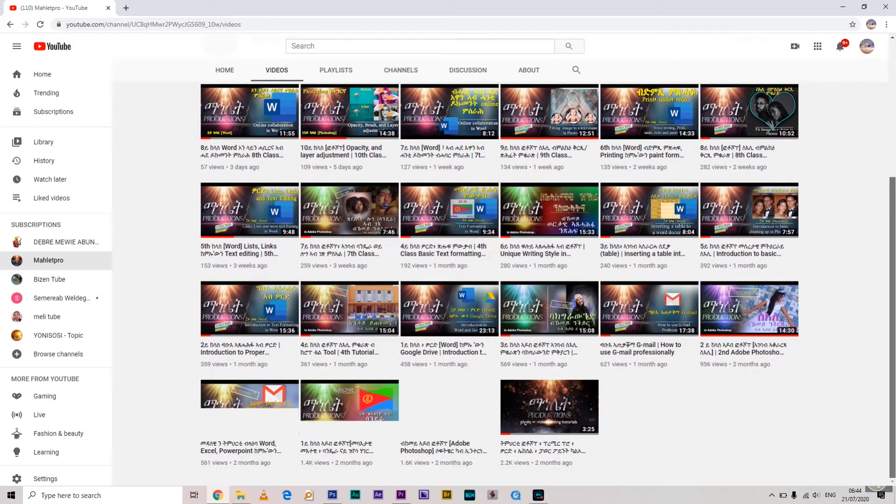
{"action": "scroll", "coordinate": [890, 92], "scroll_direction": "up", "scroll_amount": 5}
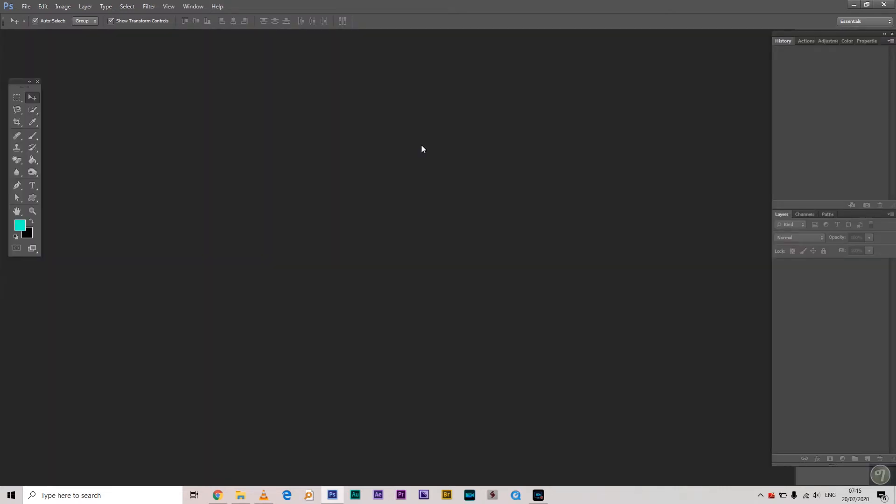
In Photoshop, open the cs_crew_gunmetal_grey_back_2000x image from the pictures new folder and remove its vertical and horizontal guides.
{"action": "double_click", "coordinate": [295, 103]}
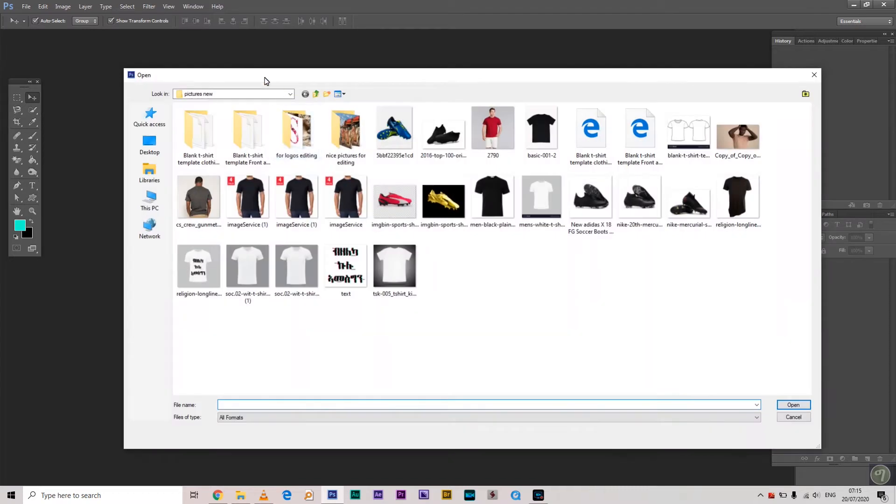
{"action": "double_click", "coordinate": [198, 197]}
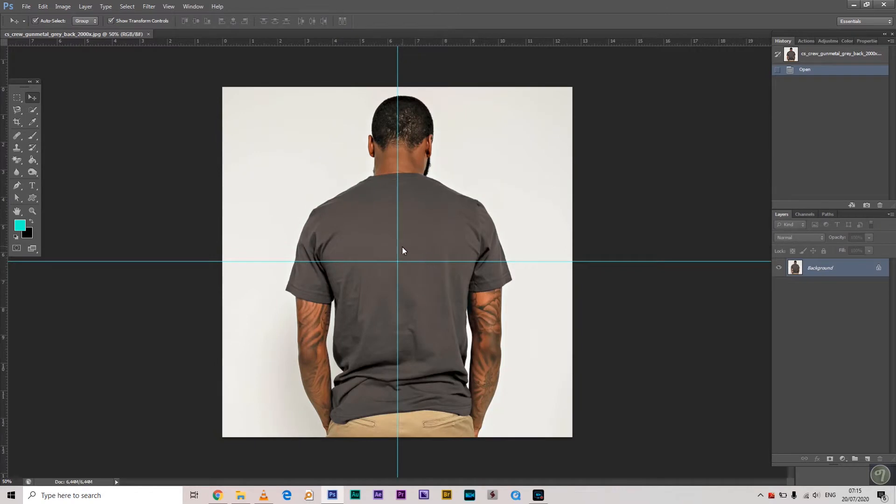
{"action": "left_click_drag", "start_coordinate": [398, 246], "coordinate": [4, 299]}
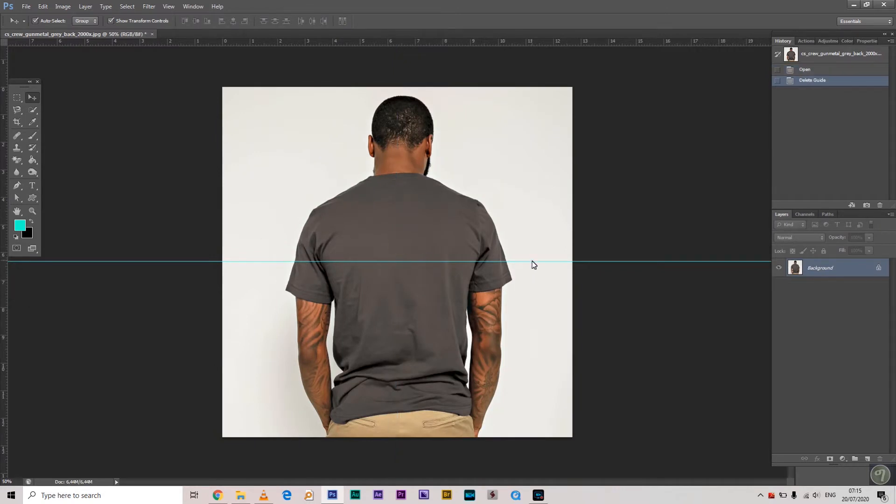
{"action": "left_click_drag", "start_coordinate": [532, 263], "coordinate": [536, 1]}
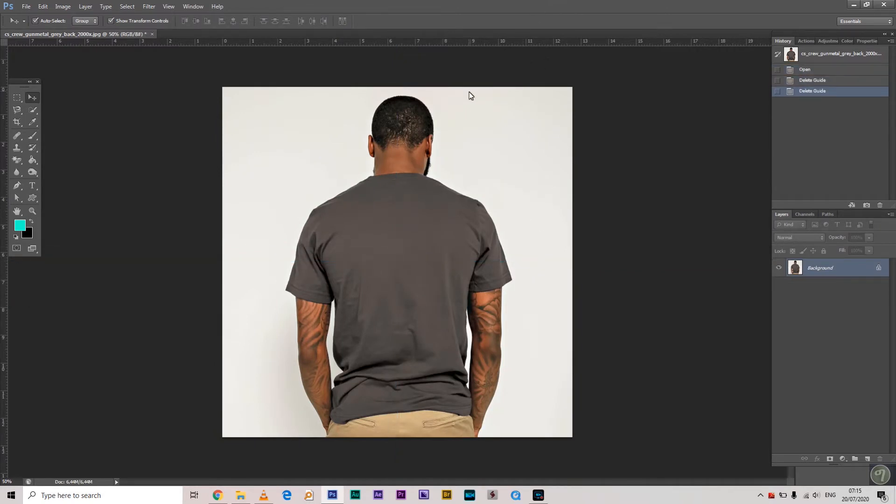
Examine the back of the grey T-shirt in the photo, both close up and as a whole.
{"action": "scroll", "coordinate": [481, 245], "scroll_direction": "up", "scroll_amount": 2}
{"action": "scroll", "coordinate": [480, 245], "scroll_direction": "down", "scroll_amount": 1}
{"action": "scroll", "coordinate": [444, 273], "scroll_direction": "up", "scroll_amount": 1}
{"action": "scroll", "coordinate": [430, 293], "scroll_direction": "down", "scroll_amount": 3}
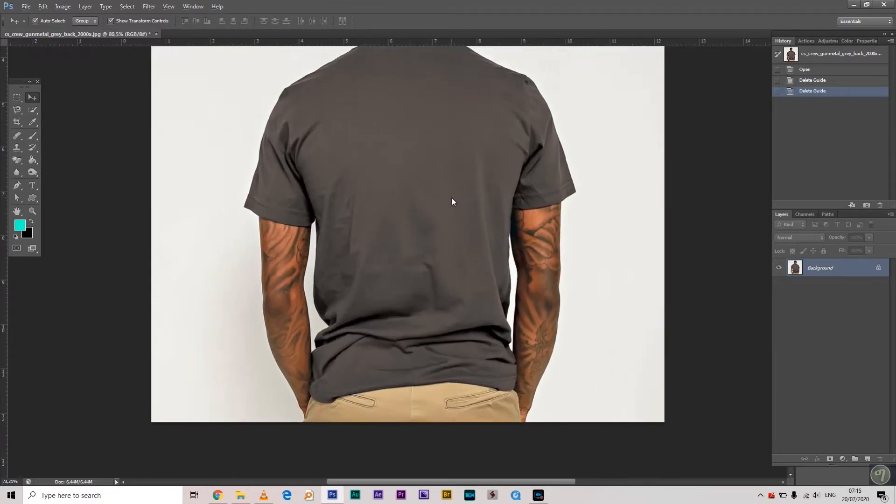
{"action": "key", "text": "alt"}
{"action": "scroll", "coordinate": [439, 251], "scroll_direction": "down", "scroll_amount": 2}
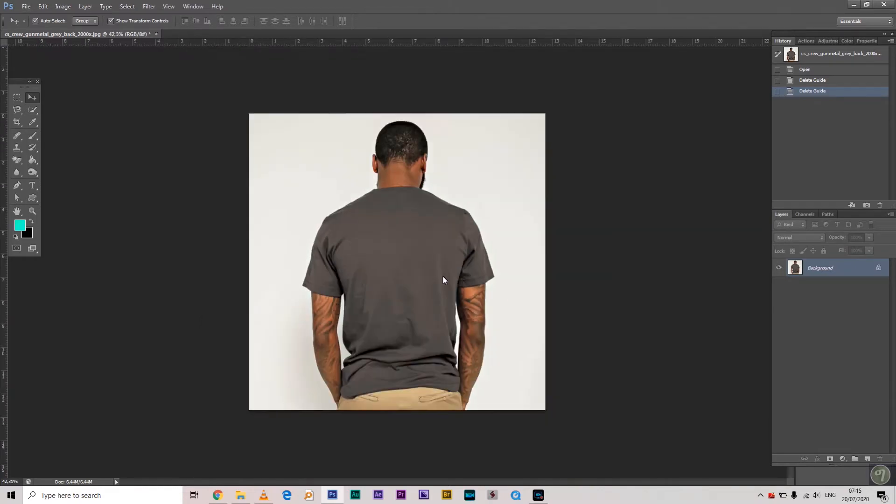
{"action": "scroll", "coordinate": [442, 276], "scroll_direction": "up", "scroll_amount": 3}
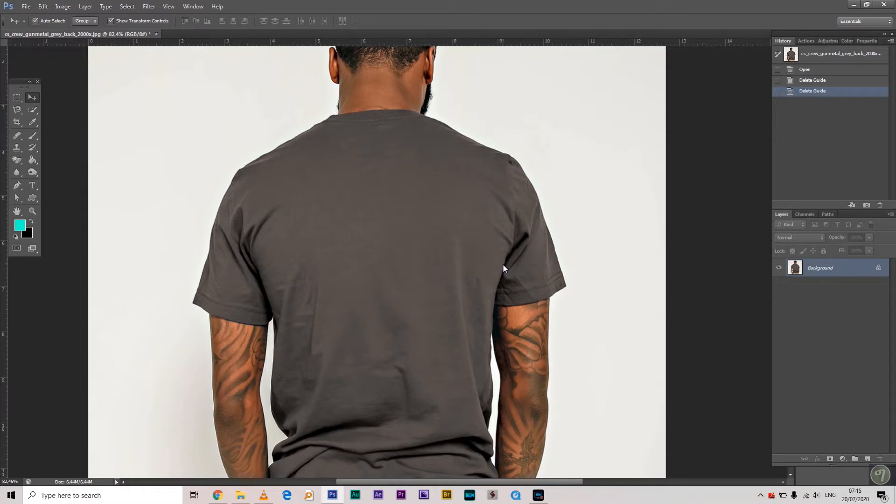
{"action": "scroll", "coordinate": [345, 140], "scroll_direction": "up", "scroll_amount": 3}
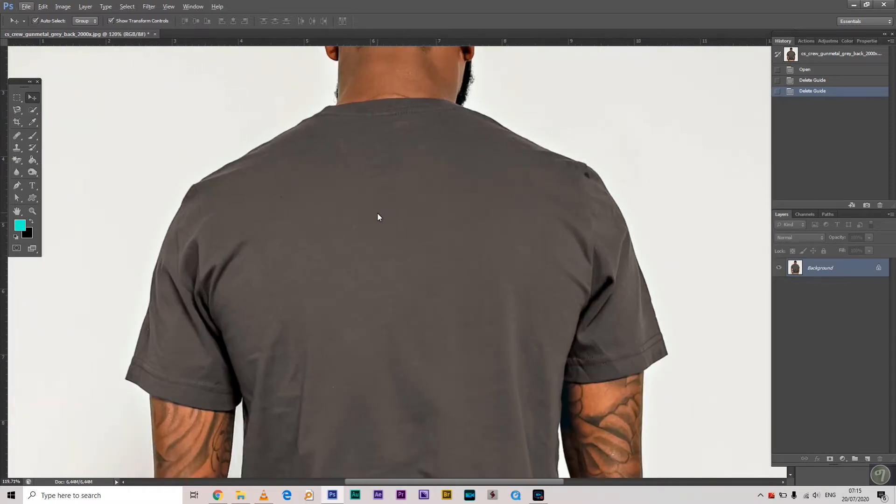
{"action": "scroll", "coordinate": [378, 214], "scroll_direction": "down", "scroll_amount": 2}
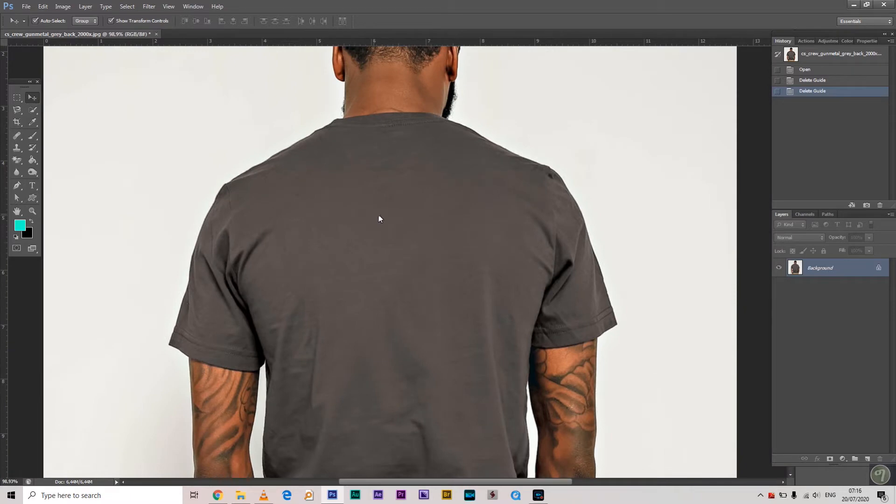
{"action": "scroll", "coordinate": [383, 217], "scroll_direction": "up", "scroll_amount": 2}
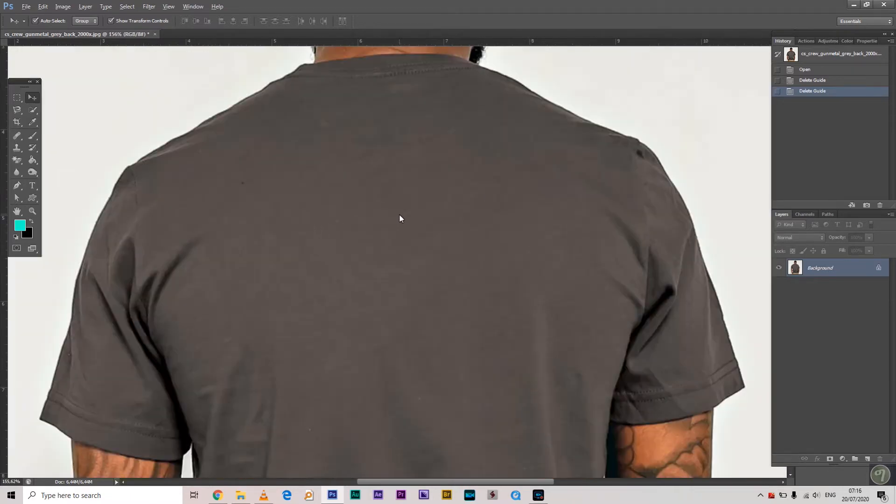
{"action": "left_click_drag", "start_coordinate": [382, 212], "coordinate": [430, 195]}
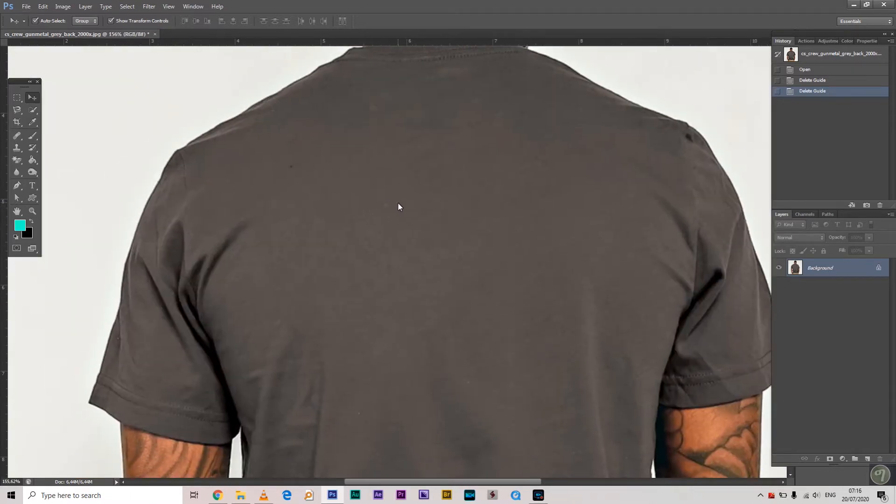
{"action": "scroll", "coordinate": [378, 201], "scroll_direction": "down", "scroll_amount": 3}
{"action": "left_click_drag", "start_coordinate": [447, 256], "coordinate": [436, 184]}
{"action": "scroll", "coordinate": [424, 186], "scroll_direction": "up", "scroll_amount": 1}
{"action": "scroll", "coordinate": [424, 183], "scroll_direction": "down", "scroll_amount": 1}
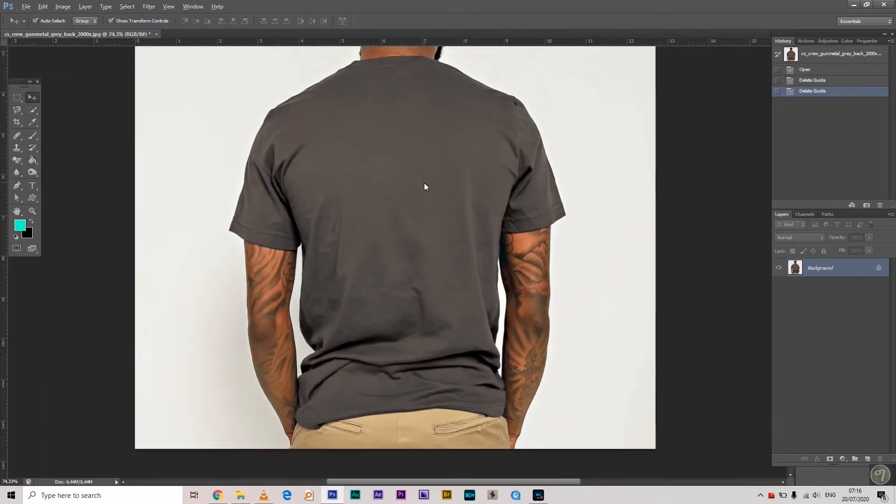
{"action": "scroll", "coordinate": [425, 183], "scroll_direction": "up", "scroll_amount": 2}
{"action": "scroll", "coordinate": [424, 184], "scroll_direction": "down", "scroll_amount": 1}
{"action": "scroll", "coordinate": [421, 166], "scroll_direction": "up", "scroll_amount": 1}
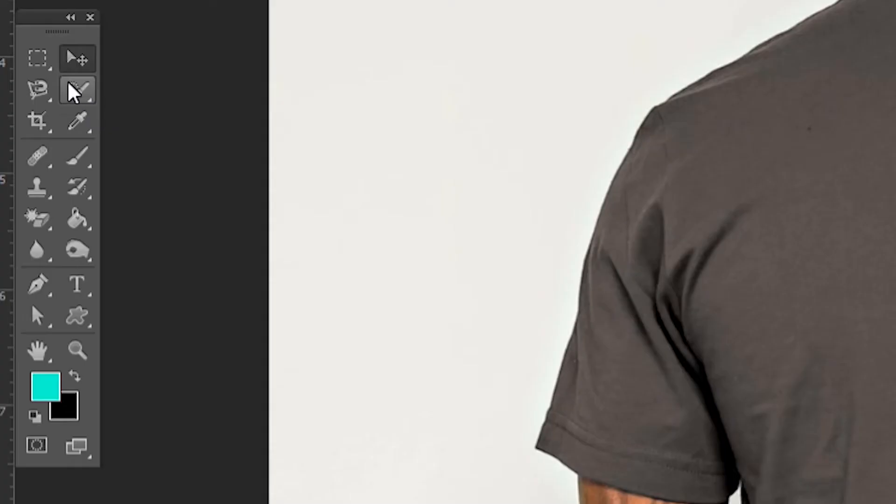
{"action": "left_click", "coordinate": [16, 110]}
{"action": "left_click", "coordinate": [79, 93]}
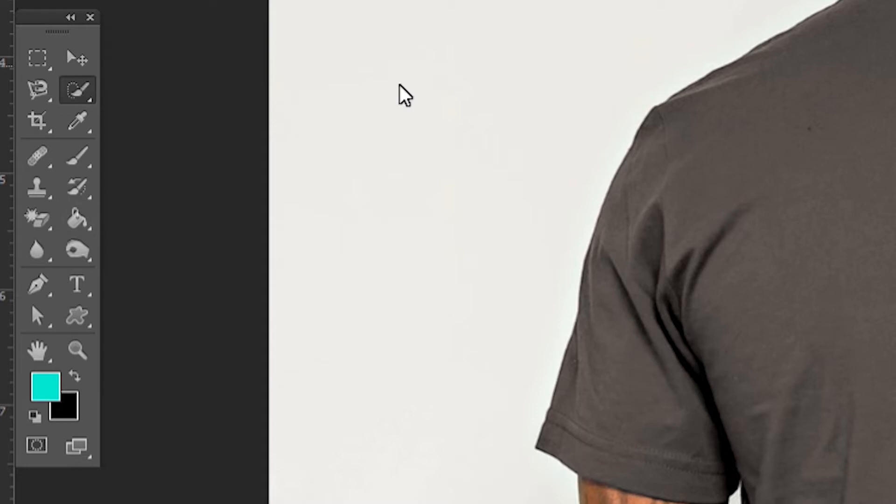
{"action": "left_click", "coordinate": [37, 304]}
{"action": "left_click", "coordinate": [37, 285]}
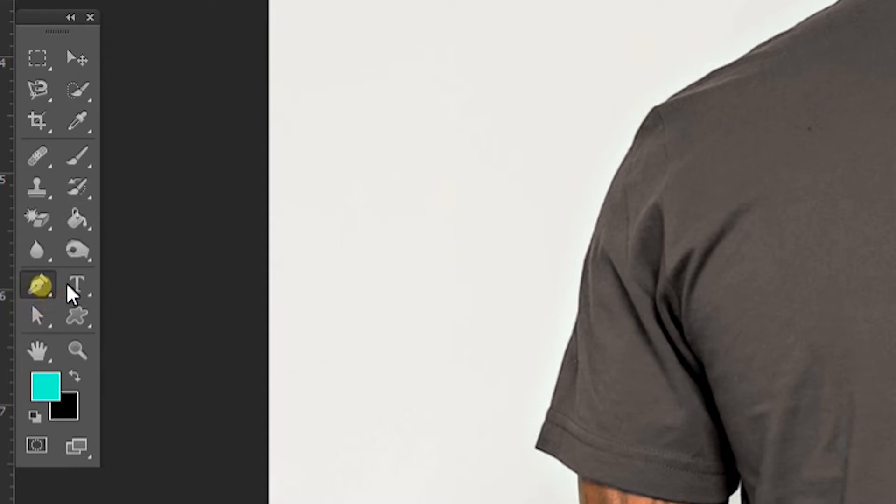
Select the grey T-shirt from the shoulders and sleeves down to the hem with the Quick Selection tool.
{"action": "left_click", "coordinate": [80, 93]}
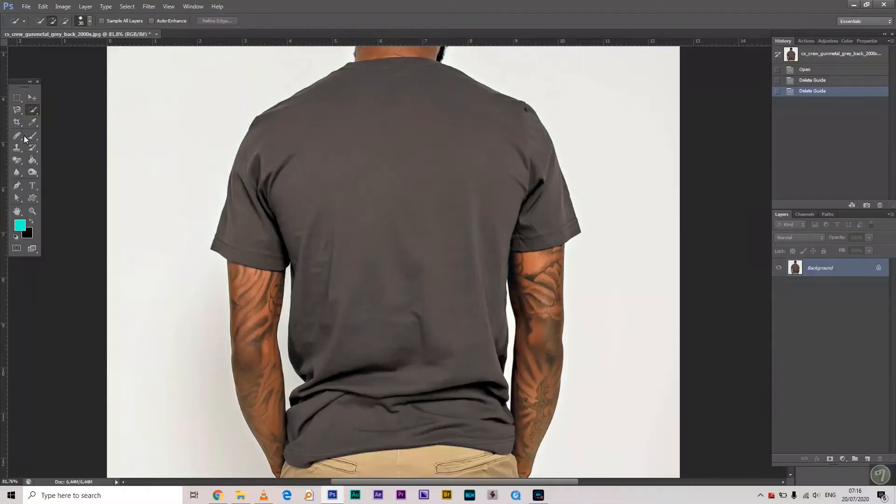
{"action": "left_click", "coordinate": [346, 105]}
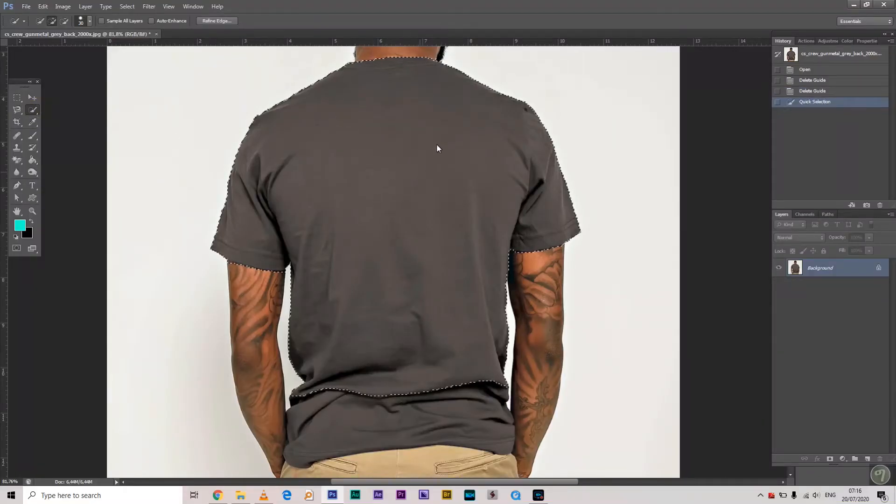
{"action": "left_click_drag", "start_coordinate": [540, 113], "coordinate": [518, 224]}
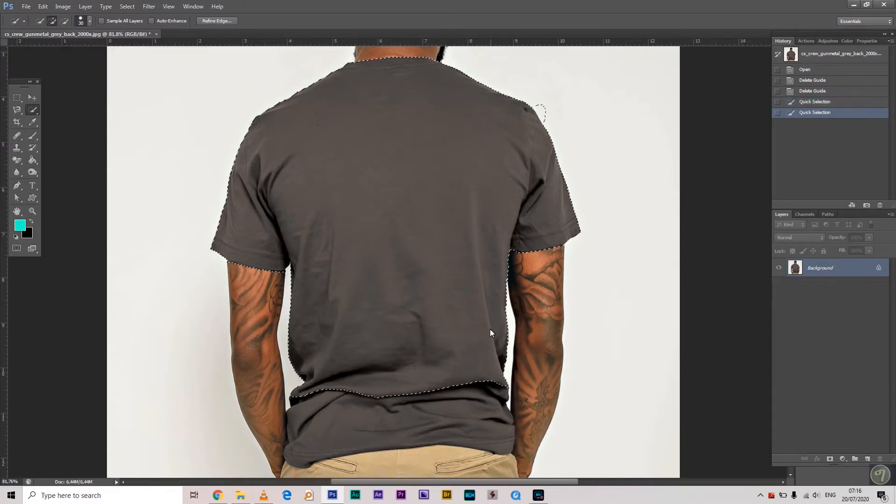
{"action": "left_click_drag", "start_coordinate": [500, 422], "coordinate": [495, 415]}
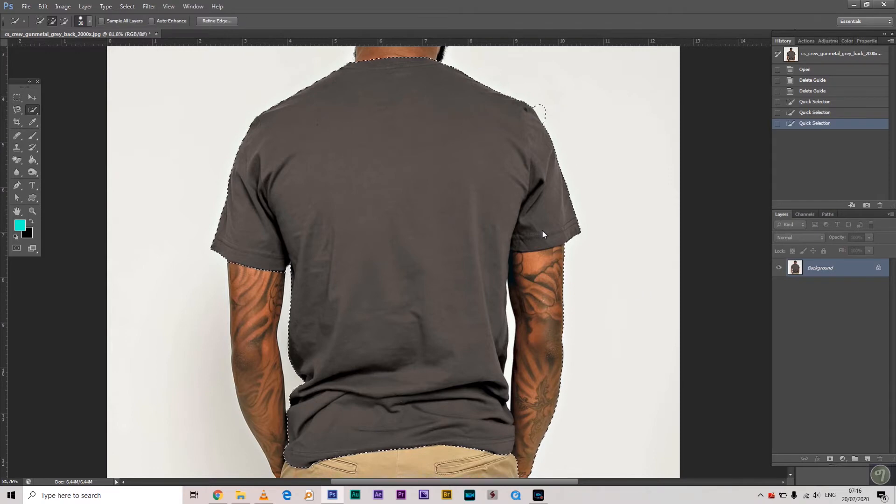
Examine the selection edge around the right sleeve and the tattooed arm below it.
{"action": "scroll", "coordinate": [620, 253], "scroll_direction": "up", "scroll_amount": 1}
{"action": "scroll", "coordinate": [620, 253], "scroll_direction": "up", "scroll_amount": 5}
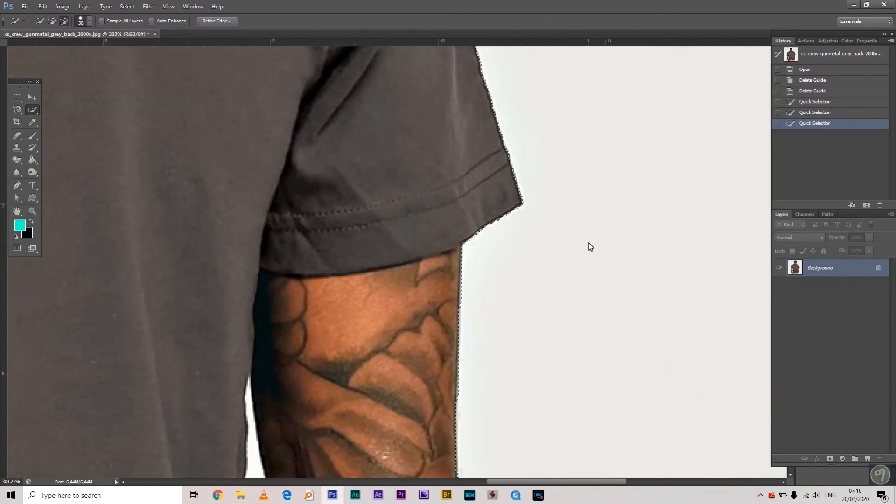
{"action": "scroll", "coordinate": [587, 241], "scroll_direction": "down", "scroll_amount": 4}
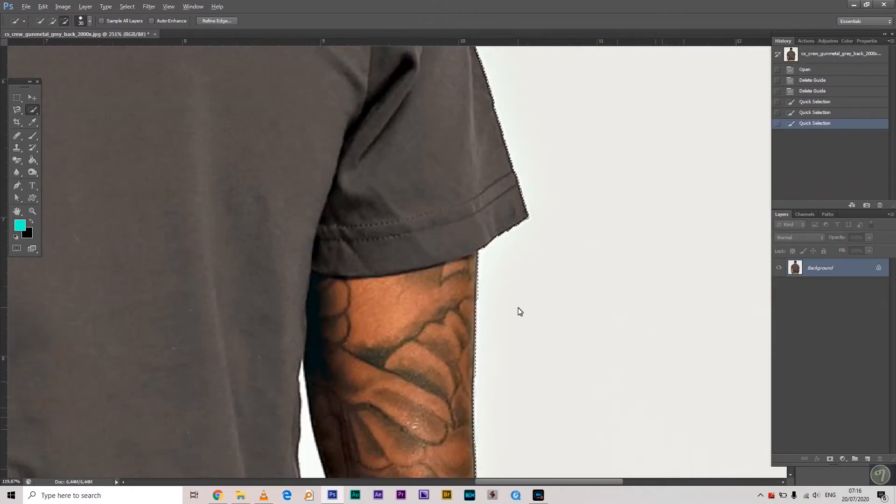
{"action": "scroll", "coordinate": [519, 308], "scroll_direction": "down", "scroll_amount": 2}
{"action": "scroll", "coordinate": [519, 301], "scroll_direction": "up", "scroll_amount": 3}
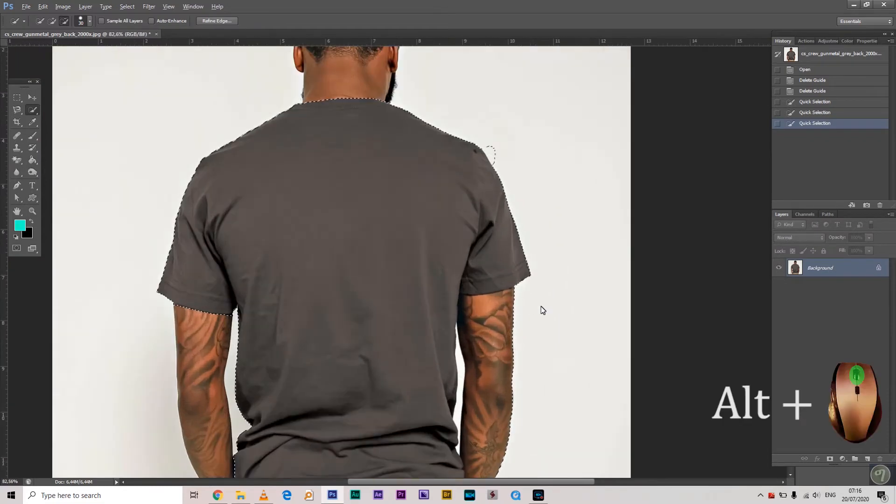
{"action": "scroll", "coordinate": [539, 310], "scroll_direction": "up", "scroll_amount": 10}
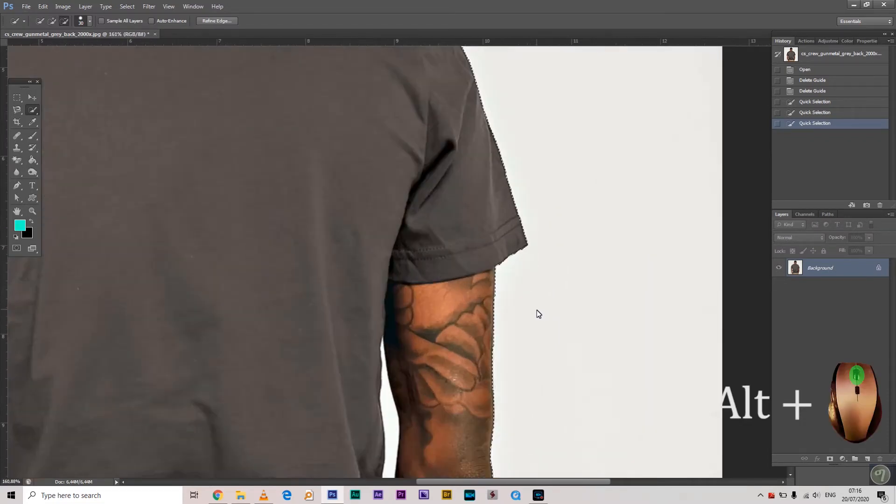
{"action": "scroll", "coordinate": [537, 312], "scroll_direction": "down", "scroll_amount": 4}
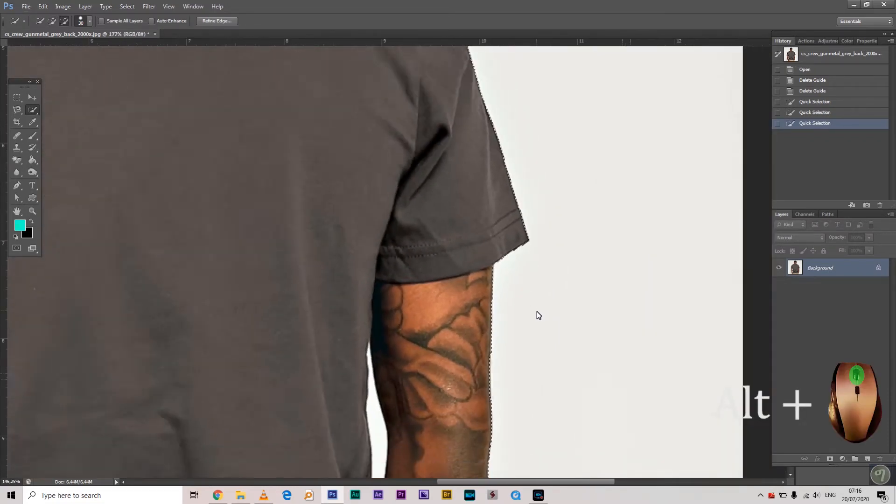
{"action": "scroll", "coordinate": [537, 312], "scroll_direction": "down", "scroll_amount": 4}
{"action": "scroll", "coordinate": [536, 312], "scroll_direction": "up", "scroll_amount": 10}
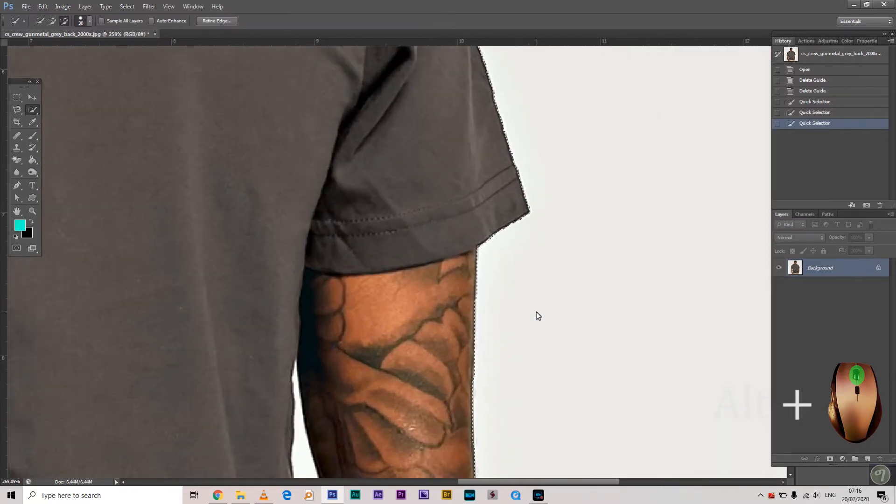
{"action": "scroll", "coordinate": [536, 312], "scroll_direction": "down", "scroll_amount": 14}
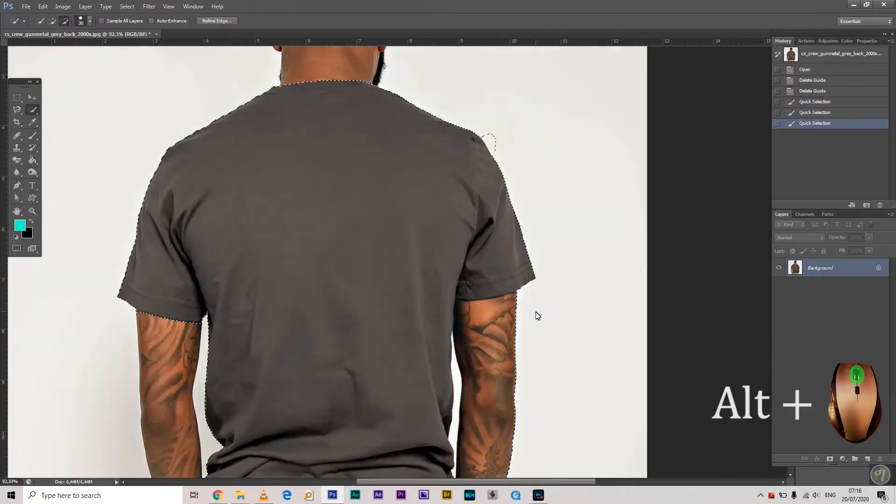
{"action": "scroll", "coordinate": [532, 330], "scroll_direction": "up", "scroll_amount": 9}
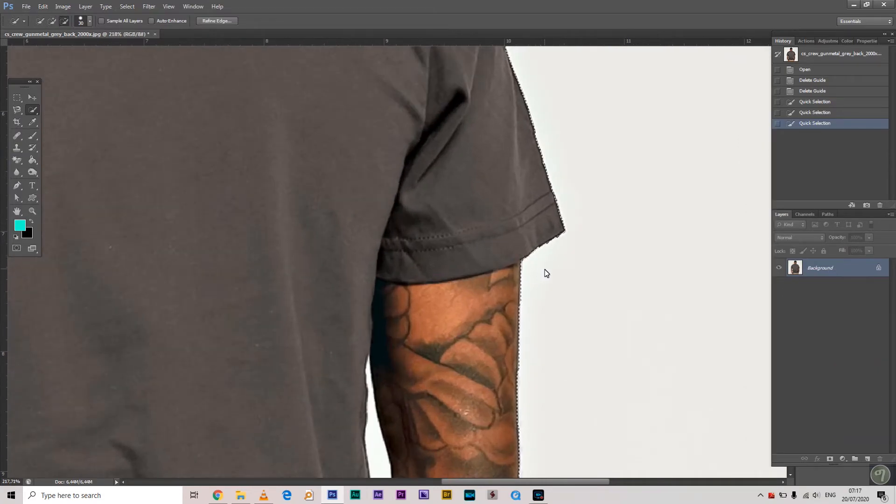
Set the Quick Selection tool to add to the selection and brush from the right tattooed arm up to the sleeve.
{"action": "left_click", "coordinate": [65, 21]}
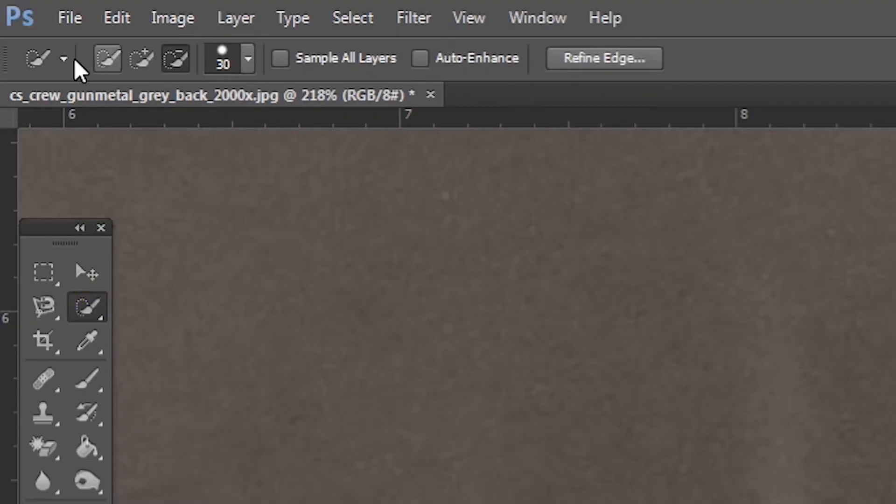
{"action": "left_click", "coordinate": [143, 61]}
{"action": "left_click", "coordinate": [182, 65]}
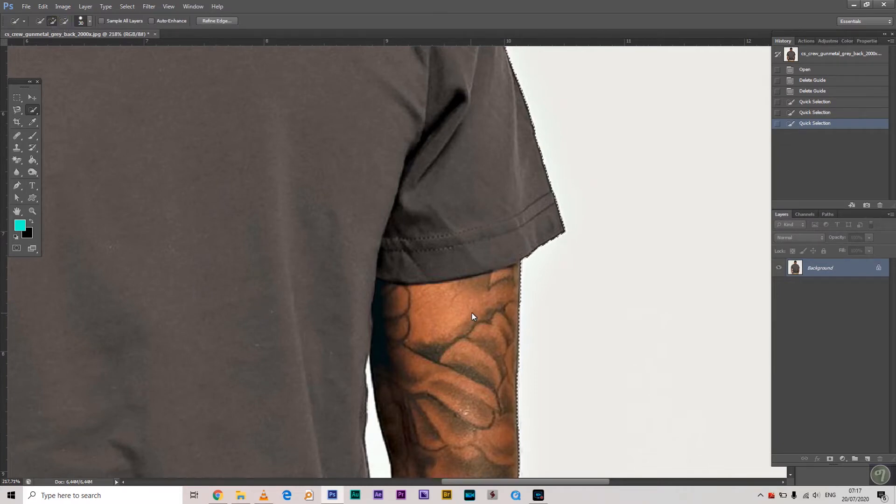
{"action": "scroll", "coordinate": [558, 296], "scroll_direction": "down", "scroll_amount": 4}
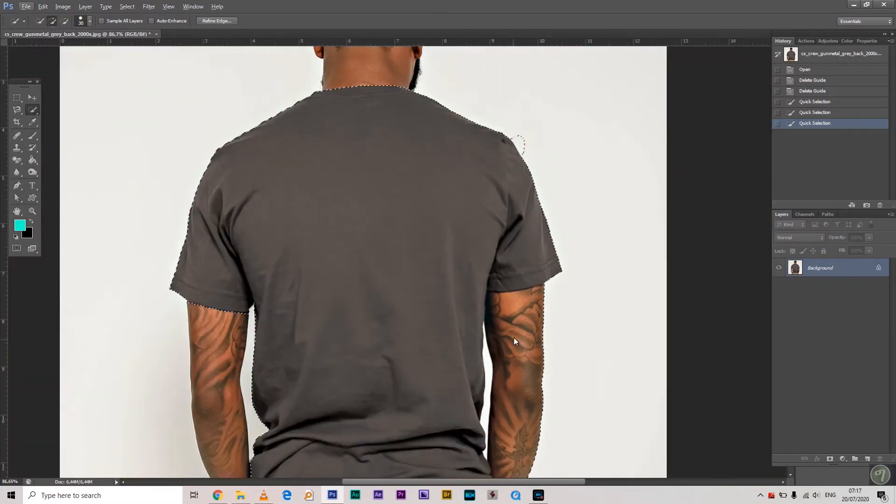
{"action": "left_click_drag", "start_coordinate": [514, 338], "coordinate": [503, 282]}
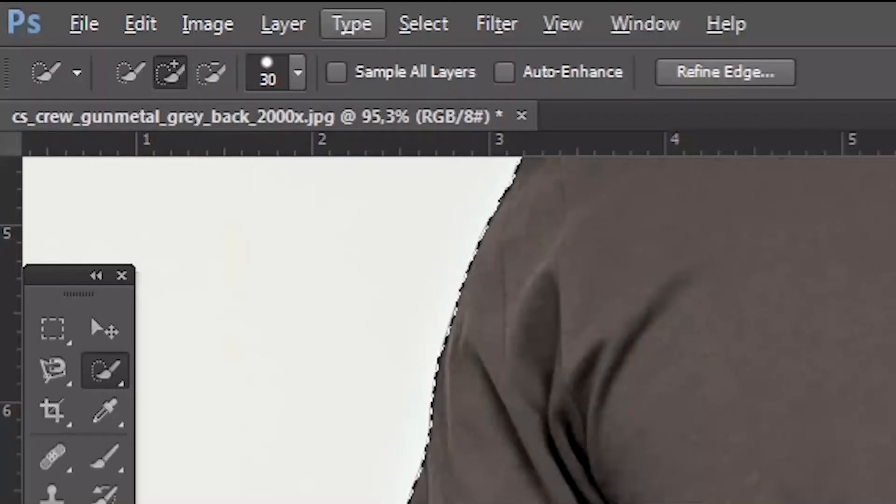
Set the Quick Selection tool to subtract and remove the right tattooed arm from the selection, down to the hand.
{"action": "key", "text": "alt"}
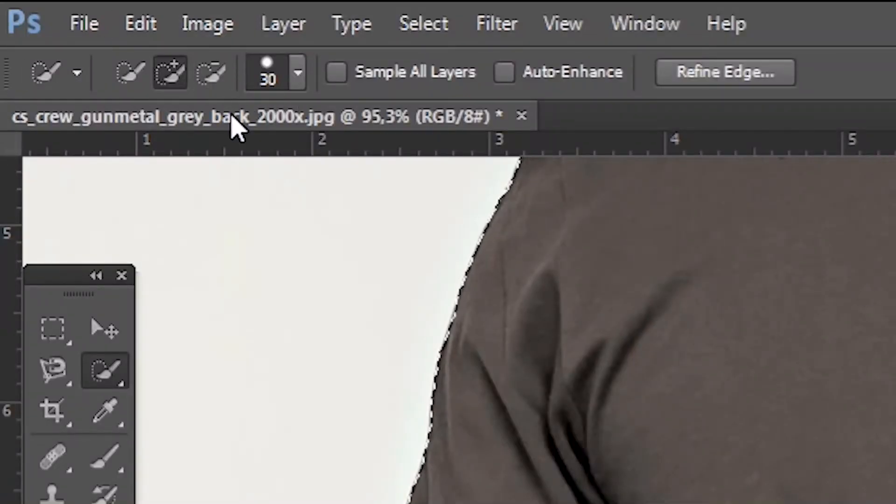
{"action": "left_click", "coordinate": [211, 72]}
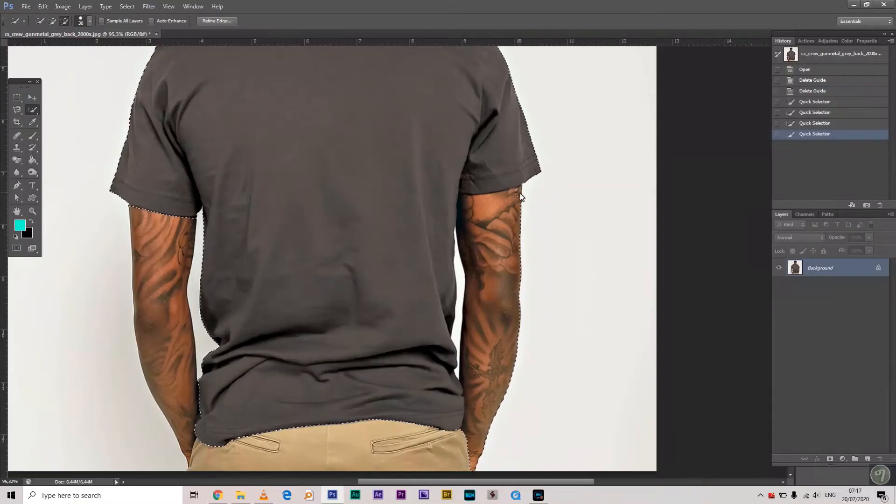
{"action": "mouse_move", "coordinate": [506, 195]}
{"action": "left_mouse_down"}
{"action": "mouse_move", "coordinate": [468, 199]}
{"action": "mouse_move", "coordinate": [463, 330]}
{"action": "left_mouse_up"}
{"action": "left_click_drag", "start_coordinate": [461, 385], "coordinate": [463, 399]}
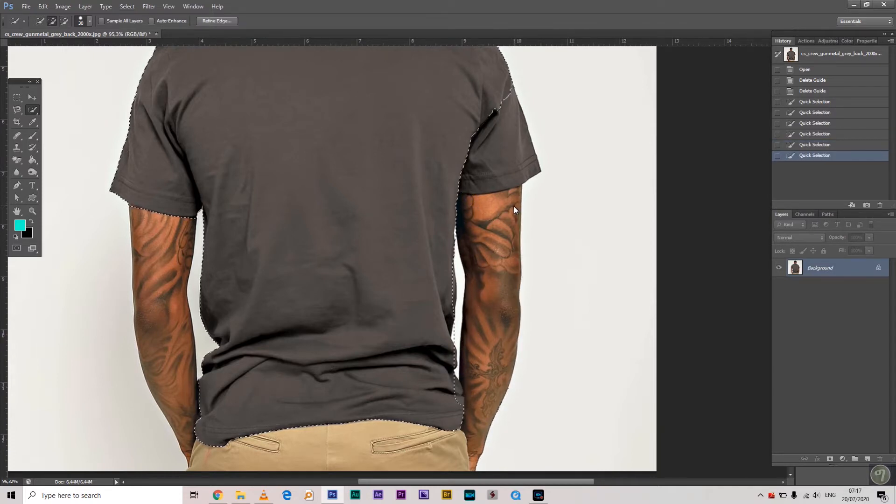
Subtract the bump of white background beside the right shoulder from the selection.
{"action": "scroll", "coordinate": [525, 349], "scroll_direction": "up", "scroll_amount": 3}
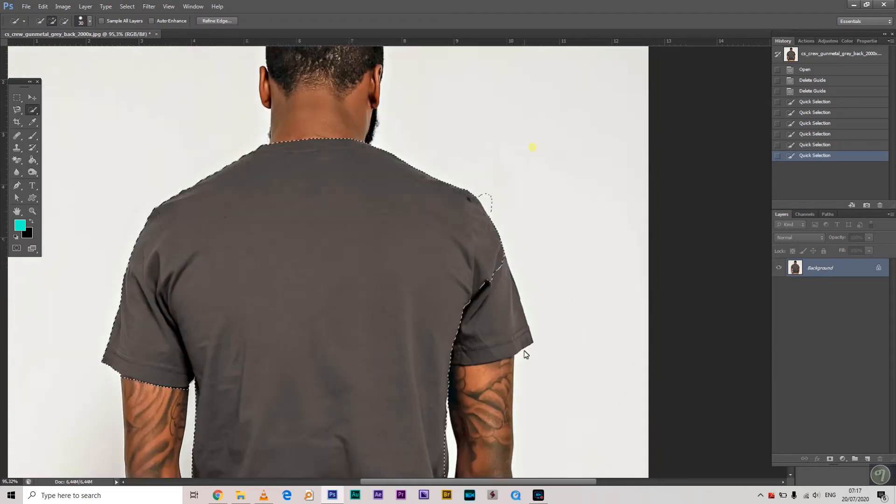
{"action": "scroll", "coordinate": [494, 237], "scroll_direction": "up", "scroll_amount": 5}
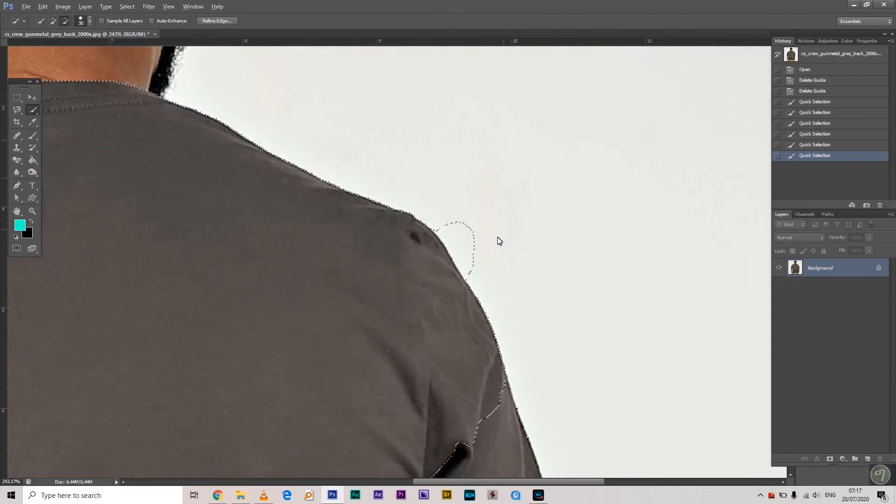
{"action": "mouse_move", "coordinate": [488, 248]}
{"action": "left_mouse_down"}
{"action": "mouse_move", "coordinate": [455, 217]}
{"action": "mouse_move", "coordinate": [481, 267]}
{"action": "mouse_move", "coordinate": [475, 262]}
{"action": "left_mouse_up"}
{"action": "mouse_move", "coordinate": [448, 226]}
{"action": "left_mouse_down"}
{"action": "mouse_move", "coordinate": [522, 262]}
{"action": "mouse_move", "coordinate": [514, 258]}
{"action": "left_mouse_up"}
Add the right sleeve back to the selection, brushing from the armpit fold down to the hem edge above the arm.
{"action": "left_click_drag", "start_coordinate": [372, 333], "coordinate": [550, 153]}
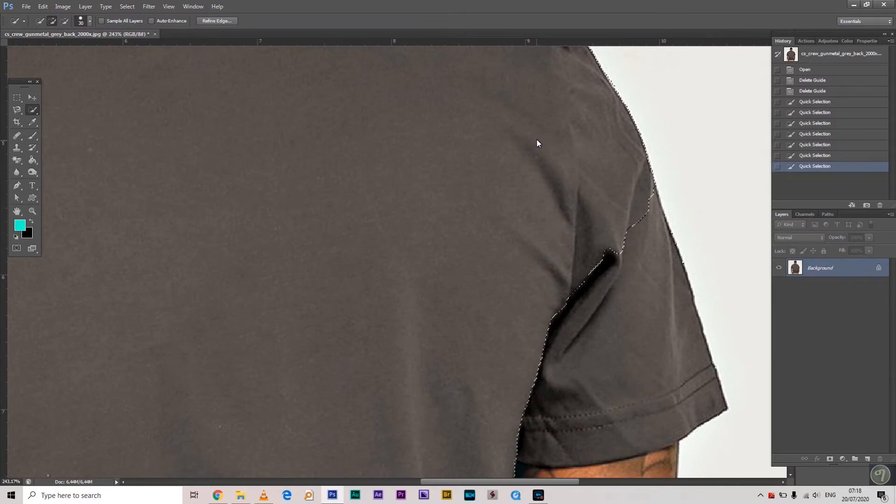
{"action": "left_click_drag", "start_coordinate": [586, 210], "coordinate": [503, 196]}
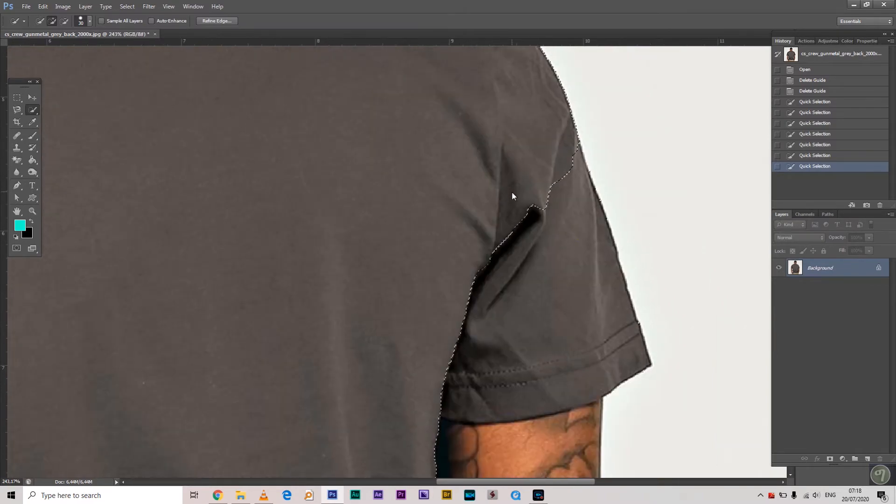
{"action": "left_click_drag", "start_coordinate": [570, 284], "coordinate": [601, 219]}
{"action": "scroll", "coordinate": [505, 213], "scroll_direction": "down", "scroll_amount": 5}
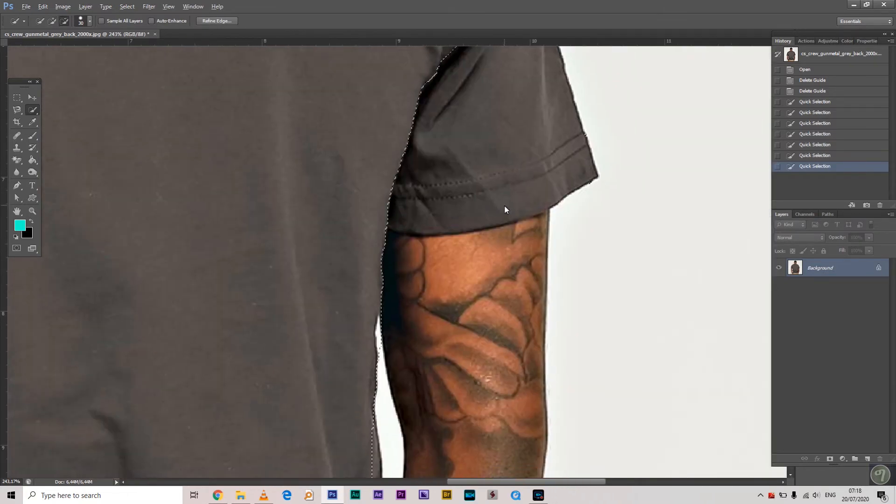
{"action": "left_click_drag", "start_coordinate": [488, 194], "coordinate": [466, 202]}
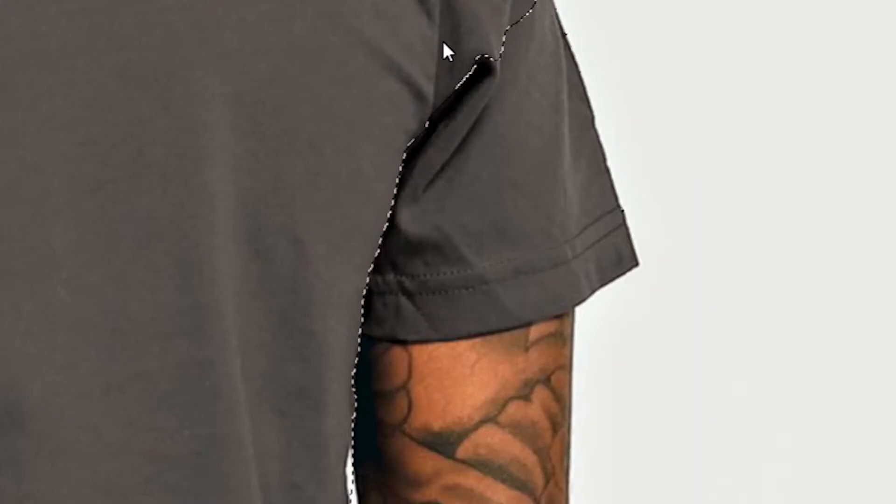
{"action": "mouse_move", "coordinate": [465, 19]}
{"action": "left_mouse_down"}
{"action": "mouse_move", "coordinate": [498, 68]}
{"action": "mouse_move", "coordinate": [510, 153]}
{"action": "left_mouse_up"}
{"action": "mouse_move", "coordinate": [345, 111]}
{"action": "left_mouse_down"}
{"action": "mouse_move", "coordinate": [483, 242]}
{"action": "mouse_move", "coordinate": [492, 225]}
{"action": "mouse_move", "coordinate": [337, 294]}
{"action": "left_mouse_up"}
{"action": "mouse_move", "coordinate": [500, 292]}
{"action": "left_mouse_down"}
{"action": "mouse_move", "coordinate": [458, 294]}
{"action": "mouse_move", "coordinate": [374, 266]}
{"action": "left_mouse_up"}
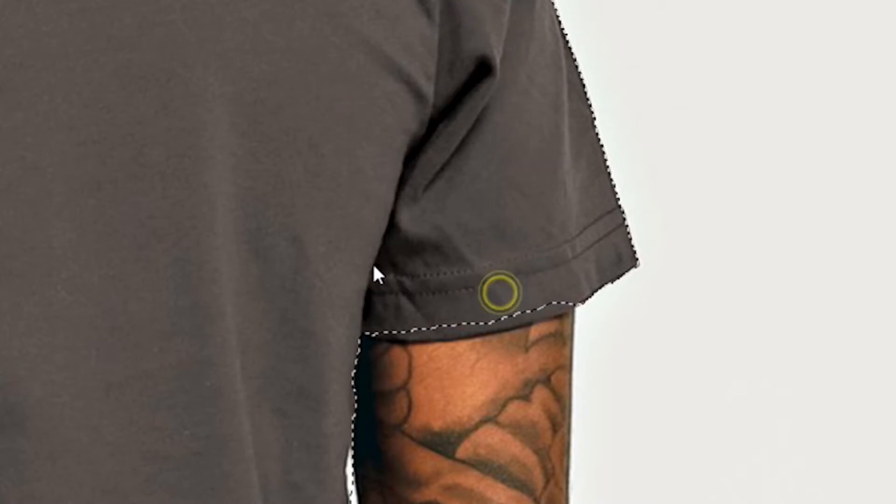
{"action": "mouse_move", "coordinate": [438, 308]}
{"action": "left_mouse_down"}
{"action": "mouse_move", "coordinate": [543, 292]}
{"action": "mouse_move", "coordinate": [409, 323]}
{"action": "left_mouse_up"}
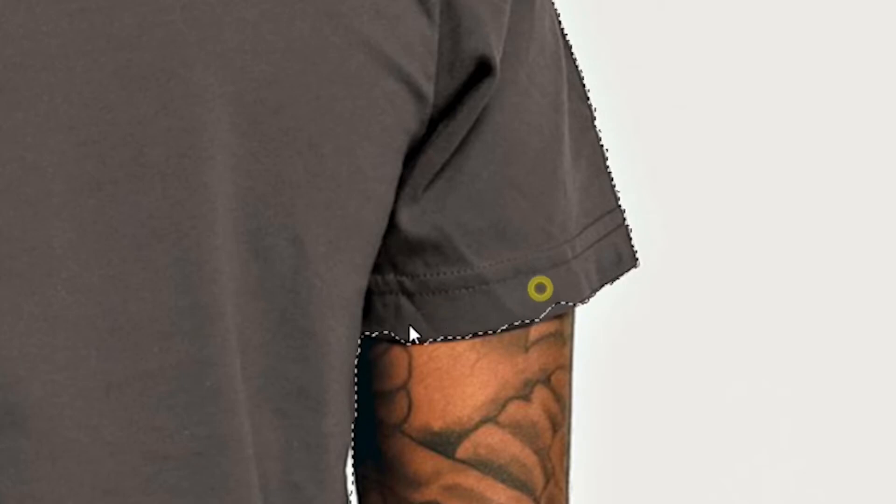
{"action": "left_click", "coordinate": [563, 286]}
Add the missing strip along the shirt's lower right side, just above the bottom hem, to the selection.
{"action": "scroll", "coordinate": [554, 295], "scroll_direction": "up", "scroll_amount": 5}
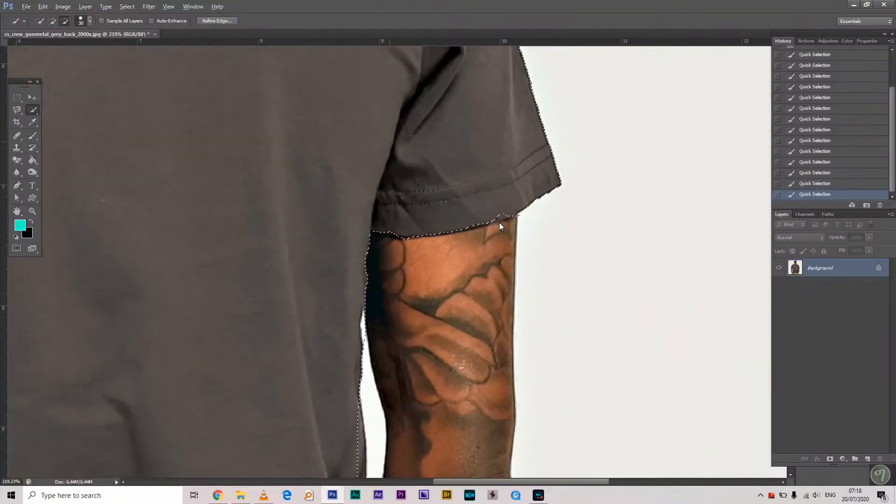
{"action": "scroll", "coordinate": [500, 222], "scroll_direction": "up", "scroll_amount": 4}
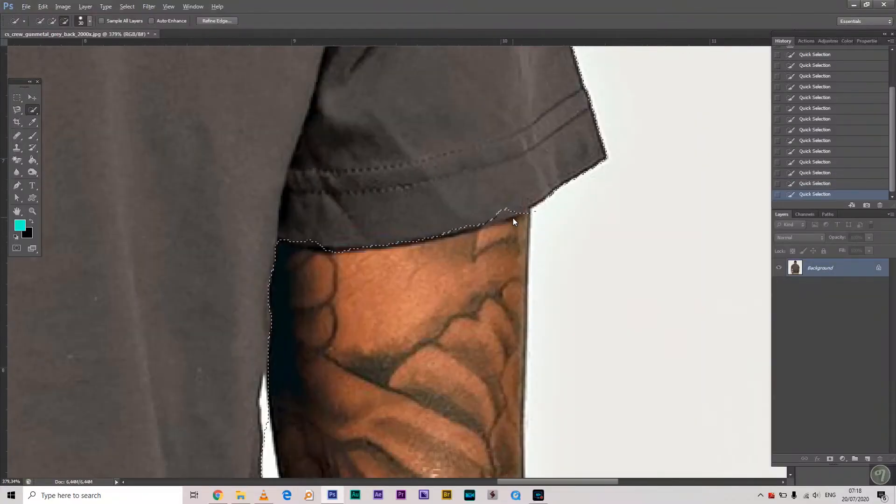
{"action": "scroll", "coordinate": [298, 228], "scroll_direction": "down", "scroll_amount": 5}
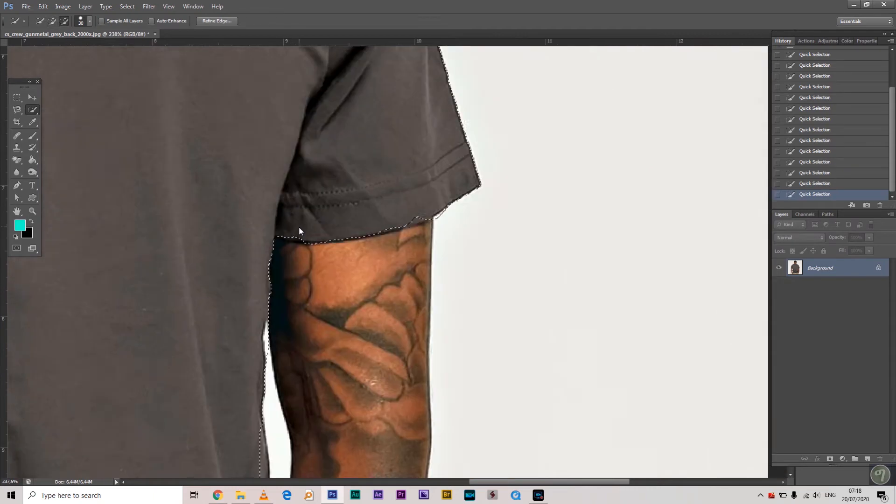
{"action": "mouse_move", "coordinate": [409, 243]}
{"action": "left_mouse_down"}
{"action": "mouse_move", "coordinate": [534, 70]}
{"action": "mouse_move", "coordinate": [439, 221]}
{"action": "mouse_move", "coordinate": [396, 228]}
{"action": "mouse_move", "coordinate": [396, 254]}
{"action": "left_mouse_up"}
{"action": "scroll", "coordinate": [398, 258], "scroll_direction": "down", "scroll_amount": 3}
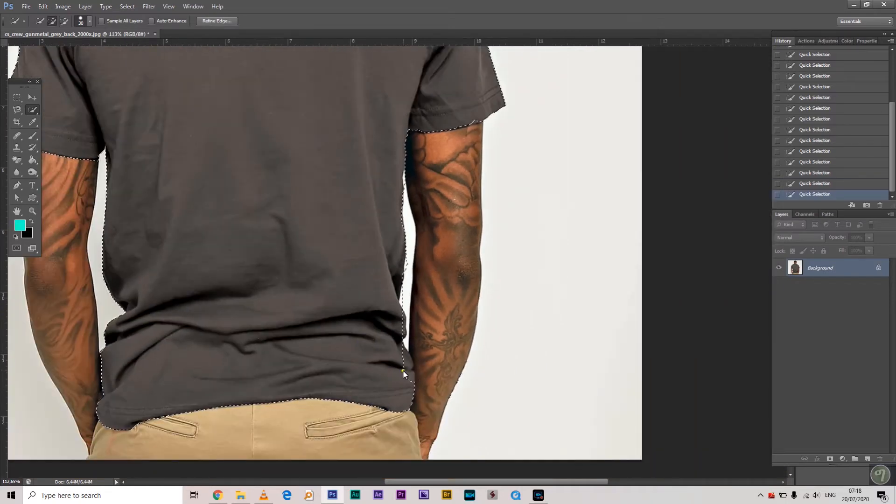
{"action": "left_click", "coordinate": [400, 371]}
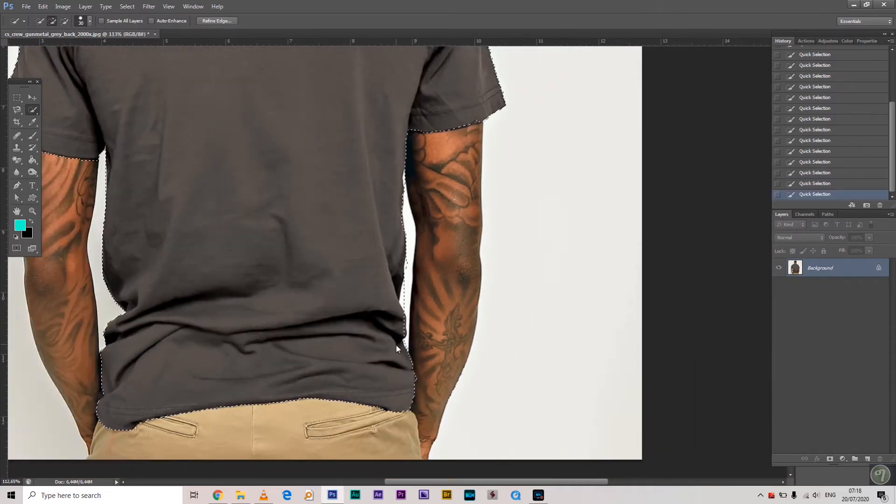
Subtract the sliver of skin at the outer corner of the left sleeve's hem with the Magnetic Lasso tool.
{"action": "left_click_drag", "start_coordinate": [220, 215], "coordinate": [291, 230]}
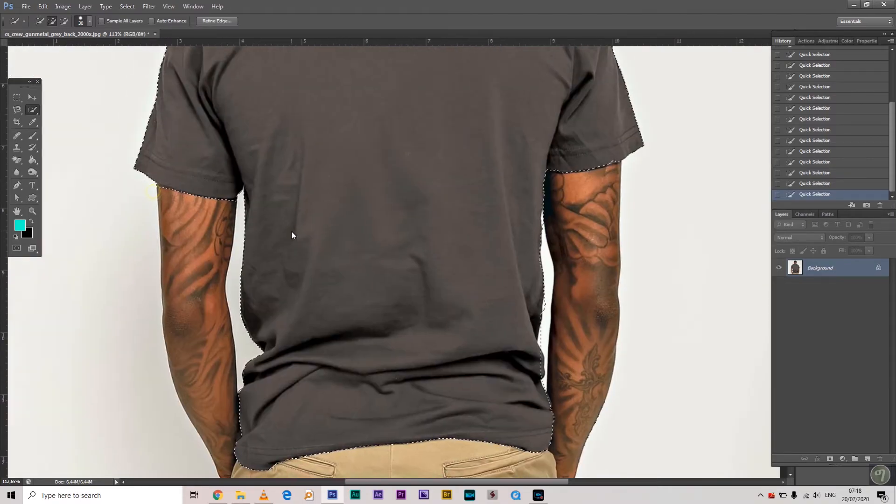
{"action": "scroll", "coordinate": [194, 327], "scroll_direction": "up", "scroll_amount": 4}
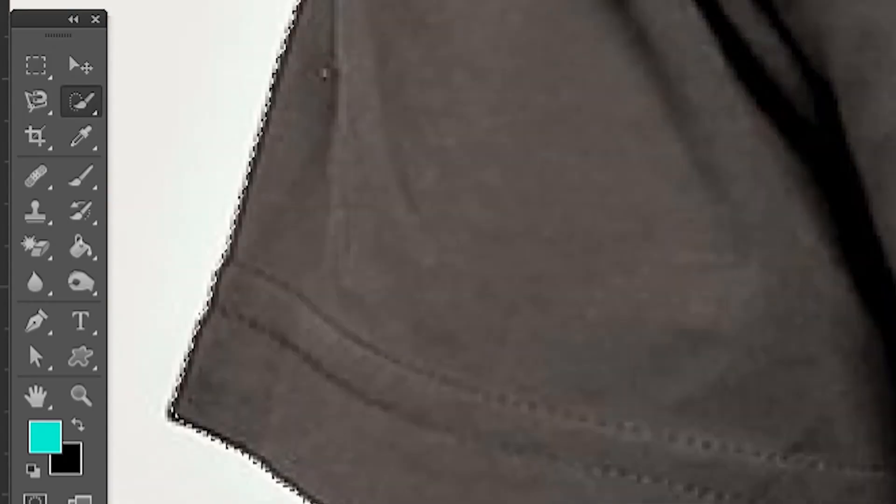
{"action": "key", "text": "ctrl+plus"}
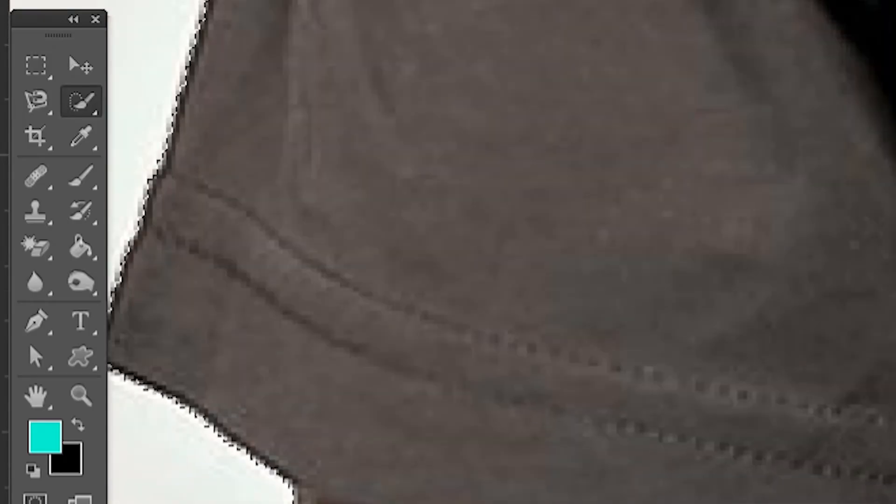
{"action": "left_click", "coordinate": [33, 100]}
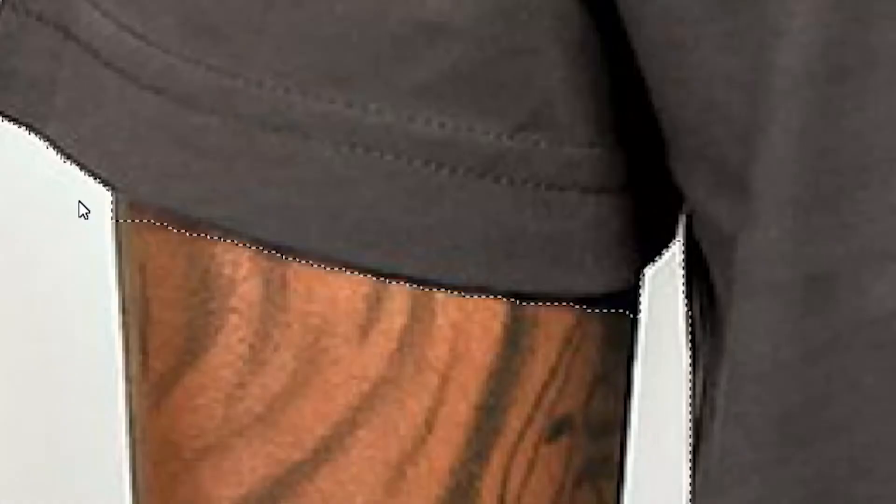
{"action": "left_click", "coordinate": [89, 172]}
{"action": "mouse_move", "coordinate": [162, 205]}
{"action": "left_mouse_down"}
{"action": "mouse_move", "coordinate": [198, 267]}
{"action": "mouse_move", "coordinate": [101, 304]}
{"action": "mouse_move", "coordinate": [91, 191]}
{"action": "left_mouse_up"}
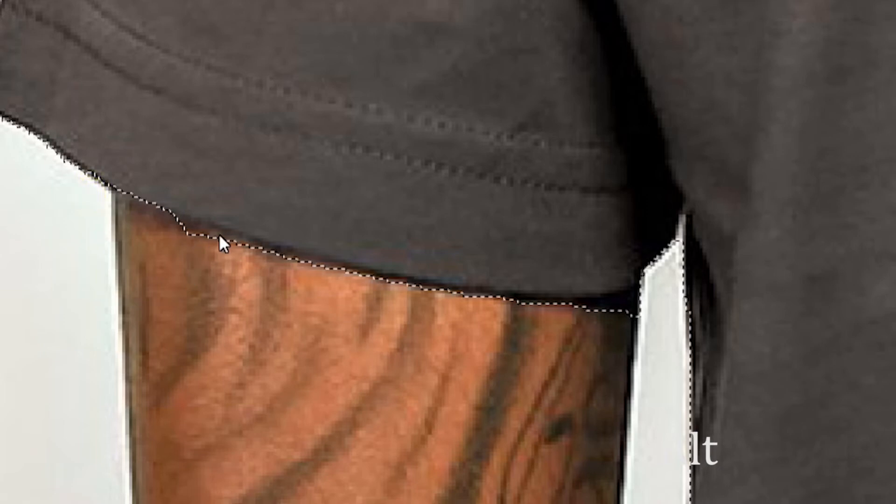
Trace the left sleeve's hem to the armpit gap with the Magnetic Lasso and subtract the strip of arm below it.
{"action": "left_click_drag", "start_coordinate": [159, 210], "coordinate": [190, 220]}
{"action": "left_click", "coordinate": [190, 220]}
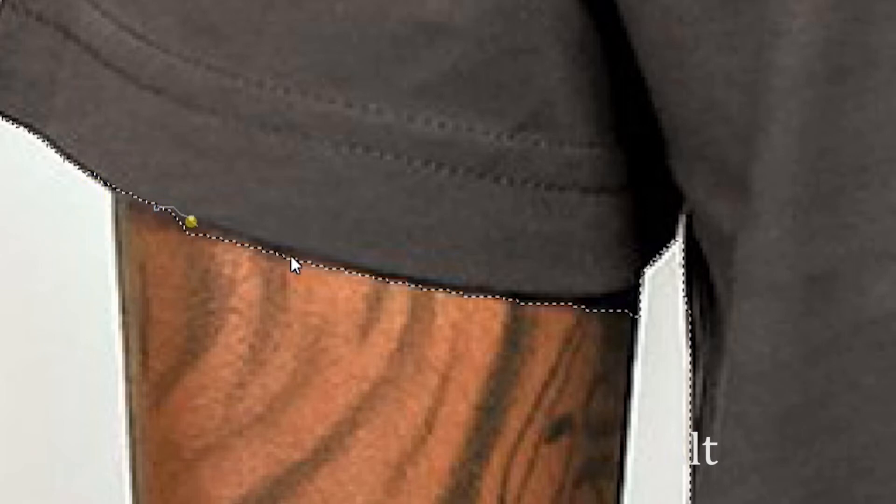
{"action": "left_click", "coordinate": [324, 258]}
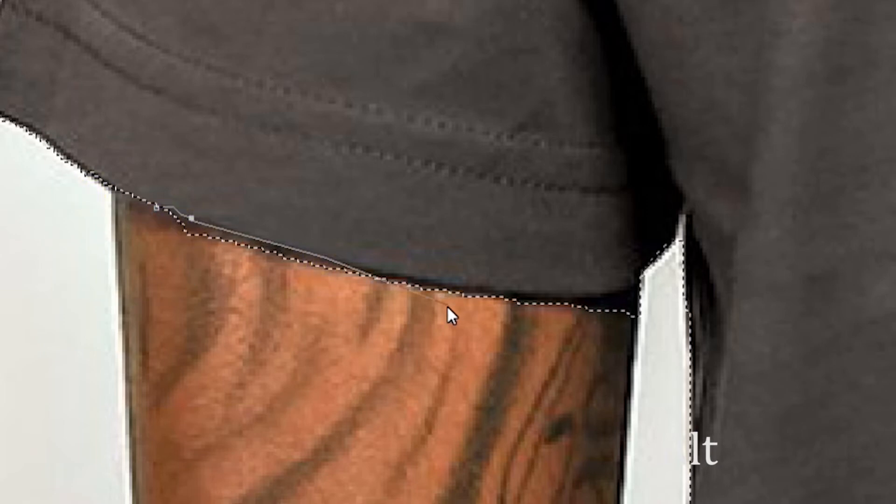
{"action": "left_click", "coordinate": [450, 288]}
{"action": "left_click", "coordinate": [505, 290]}
{"action": "left_click", "coordinate": [551, 296]}
{"action": "left_click", "coordinate": [582, 297]}
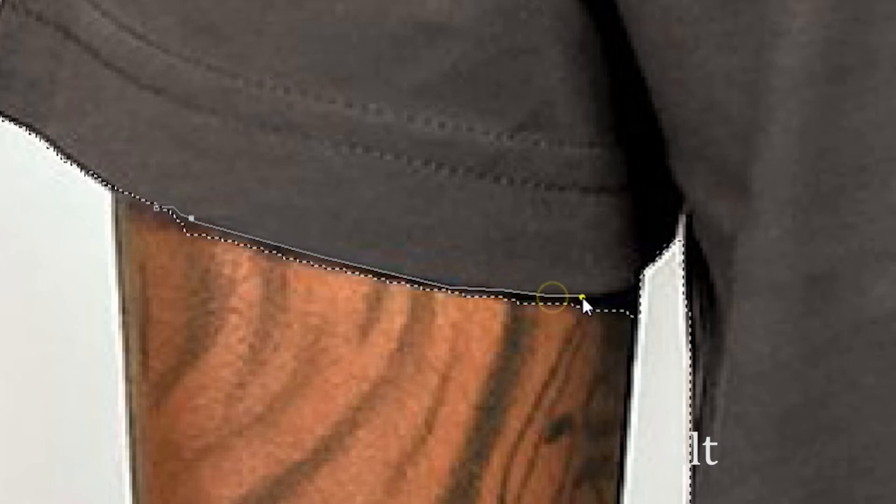
{"action": "left_click", "coordinate": [615, 292]}
{"action": "left_click", "coordinate": [646, 272]}
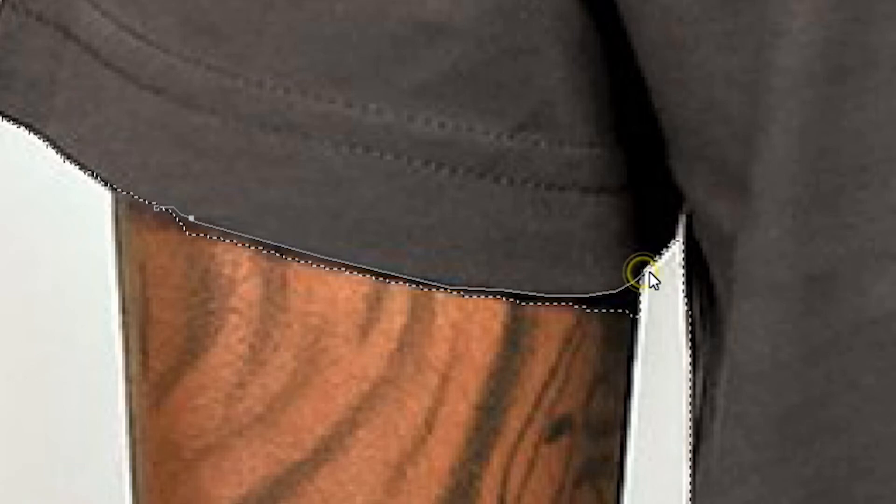
{"action": "left_click", "coordinate": [100, 207]}
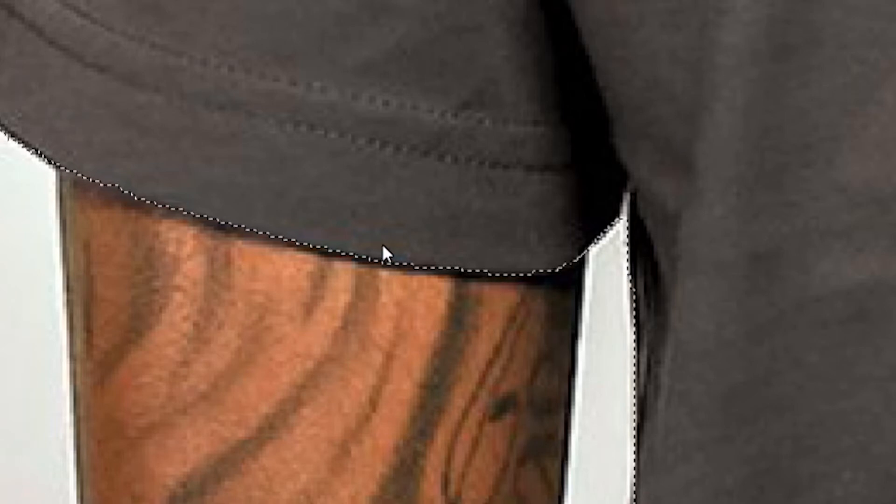
Undo and restore the last hem cut, and subtract a rounded notch from the left sleeve just above the arm.
{"action": "key", "text": "ctrl+z"}
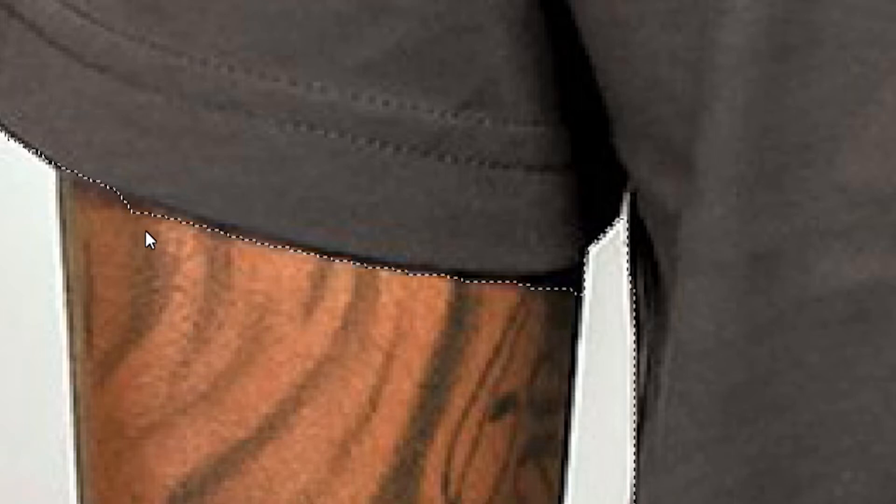
{"action": "left_click", "coordinate": [151, 205], "text": "alt"}
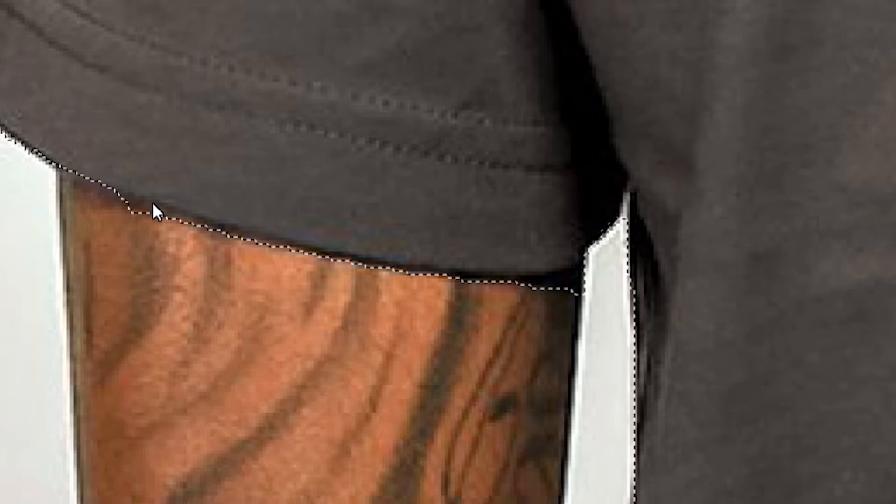
{"action": "mouse_move", "coordinate": [222, 241]}
{"action": "left_mouse_down"}
{"action": "mouse_move", "coordinate": [281, 175]}
{"action": "mouse_move", "coordinate": [330, 277]}
{"action": "mouse_move", "coordinate": [220, 270]}
{"action": "left_mouse_up"}
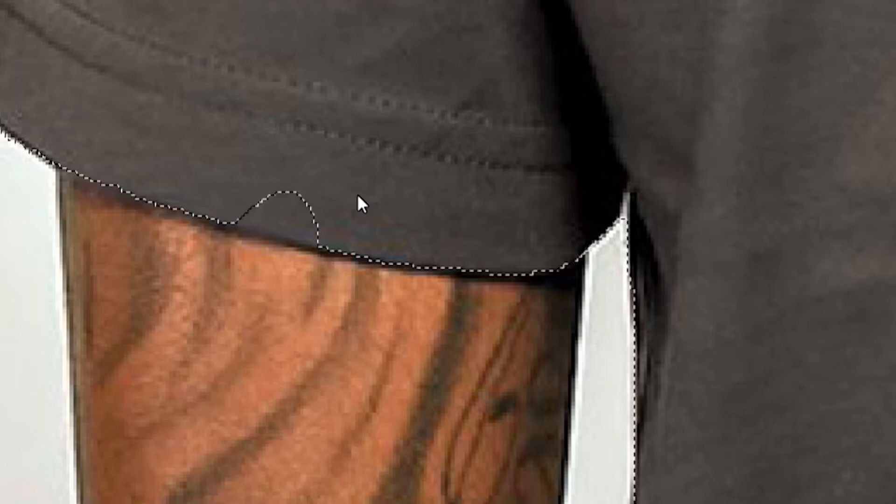
Add the rounded notch in the left sleeve's hem back to the selection with the Magnetic Lasso.
{"action": "left_click_drag", "start_coordinate": [334, 253], "coordinate": [298, 237]}
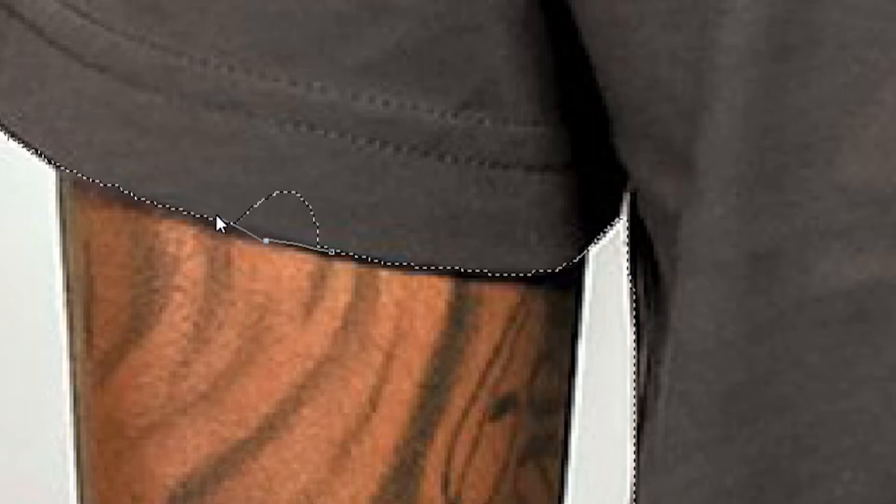
{"action": "left_click", "coordinate": [194, 199]}
{"action": "double_click", "coordinate": [360, 231]}
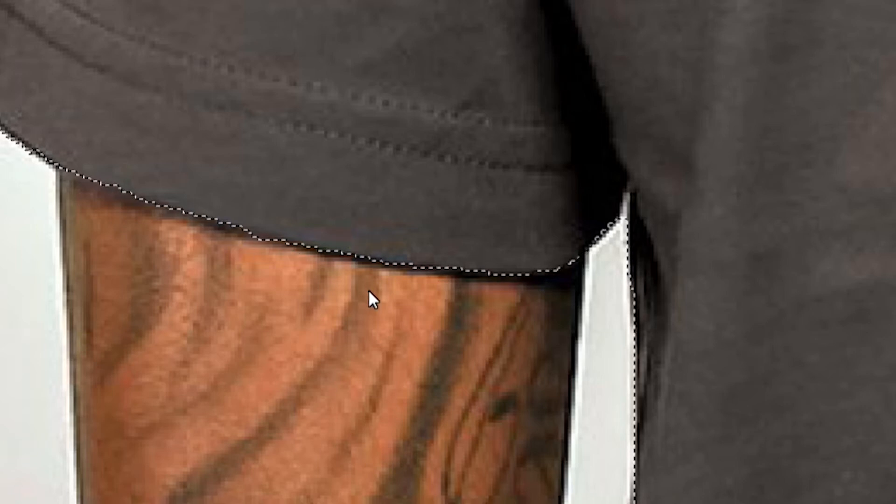
Undo and restore the last sleeve hem edit, and refine the shirt's lower left side above the bottom hem with the Magnetic Lasso.
{"action": "key", "text": "ctrl+z"}
{"action": "key", "text": "ctrl+shift+z"}
{"action": "mouse_move", "coordinate": [839, 311]}
{"action": "left_mouse_down"}
{"action": "mouse_move", "coordinate": [563, 147]}
{"action": "mouse_move", "coordinate": [386, 315]}
{"action": "mouse_move", "coordinate": [193, 290]}
{"action": "left_mouse_up"}
{"action": "scroll", "coordinate": [192, 289], "scroll_direction": "up", "scroll_amount": 1}
{"action": "left_click", "coordinate": [190, 292]}
{"action": "double_click", "coordinate": [219, 271]}
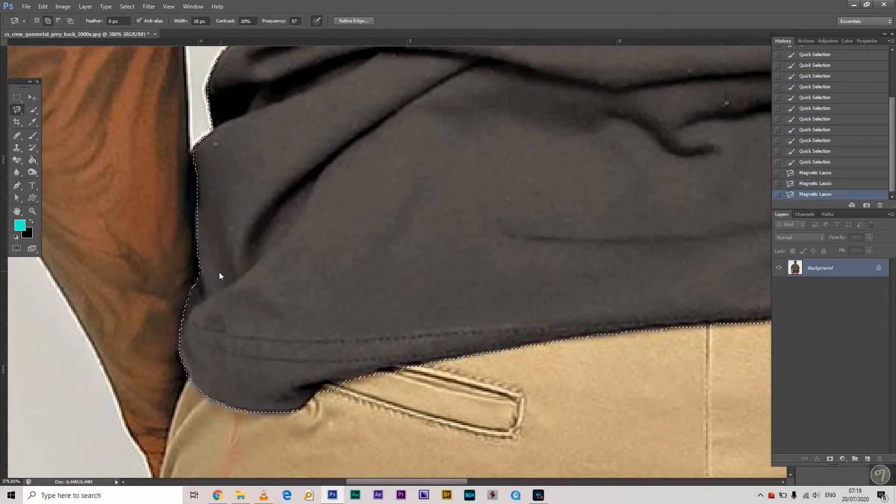
Subtract the bits of trousers beside the left back pocket and further along the shirt's bottom hem with the Magnetic Lasso.
{"action": "left_click", "coordinate": [312, 400], "text": "alt"}
{"action": "left_click", "coordinate": [302, 421]}
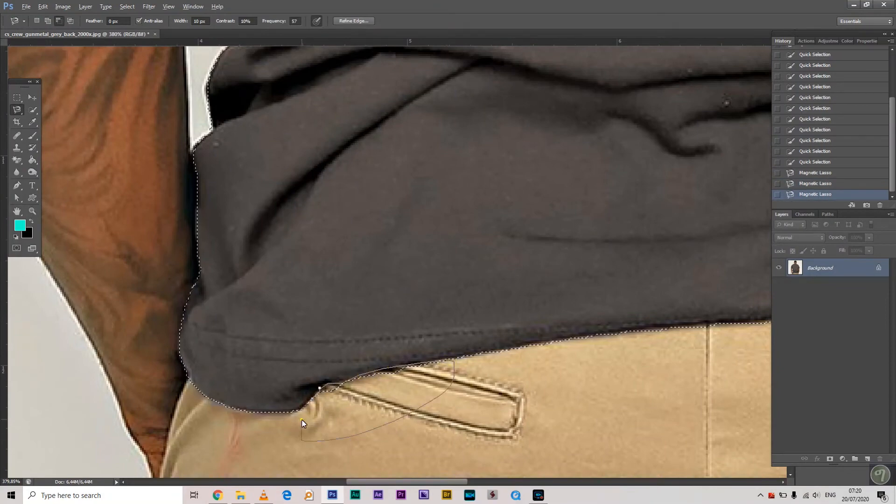
{"action": "left_click", "coordinate": [312, 400]}
{"action": "left_click_drag", "start_coordinate": [474, 356], "coordinate": [294, 376]}
{"action": "left_click_drag", "start_coordinate": [526, 348], "coordinate": [375, 362]}
{"action": "left_click", "coordinate": [376, 363], "text": "alt"}
{"action": "double_click", "coordinate": [480, 329]}
Refine the selection along the right half of the bottom hem, subtracting trousers and adding shirt fabric above the right pocket.
{"action": "left_click_drag", "start_coordinate": [728, 336], "coordinate": [410, 319]}
{"action": "left_click", "coordinate": [389, 340], "text": "alt"}
{"action": "double_click", "coordinate": [495, 351]}
{"action": "mouse_move", "coordinate": [519, 356]}
{"action": "left_mouse_down"}
{"action": "mouse_move", "coordinate": [416, 454]}
{"action": "mouse_move", "coordinate": [415, 373]}
{"action": "left_mouse_up"}
{"action": "scroll", "coordinate": [414, 389], "scroll_direction": "up", "scroll_amount": 3}
{"action": "scroll", "coordinate": [414, 388], "scroll_direction": "down", "scroll_amount": 2}
{"action": "left_click", "coordinate": [391, 380], "text": "shift"}
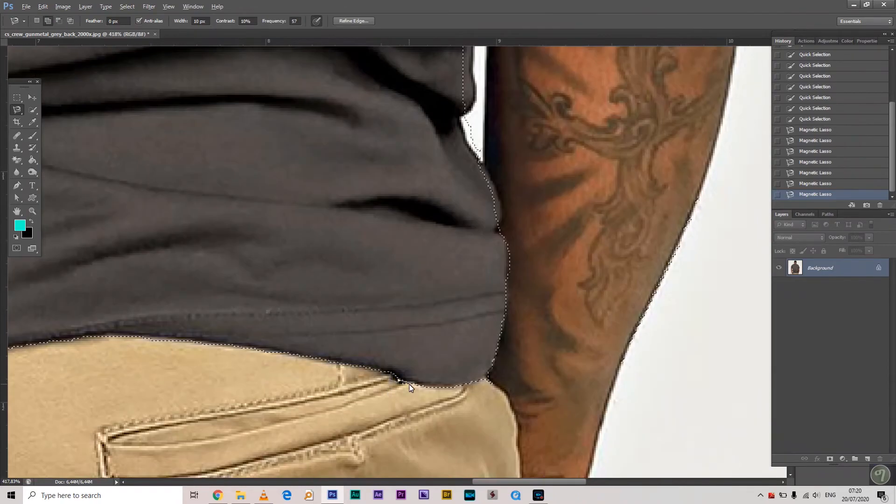
{"action": "double_click", "coordinate": [456, 420]}
Add the missed strip of fabric on the shirt's lower right side beside the forearm to the selection.
{"action": "left_click_drag", "start_coordinate": [509, 274], "coordinate": [503, 357]}
{"action": "scroll", "coordinate": [501, 318], "scroll_direction": "up", "scroll_amount": 1}
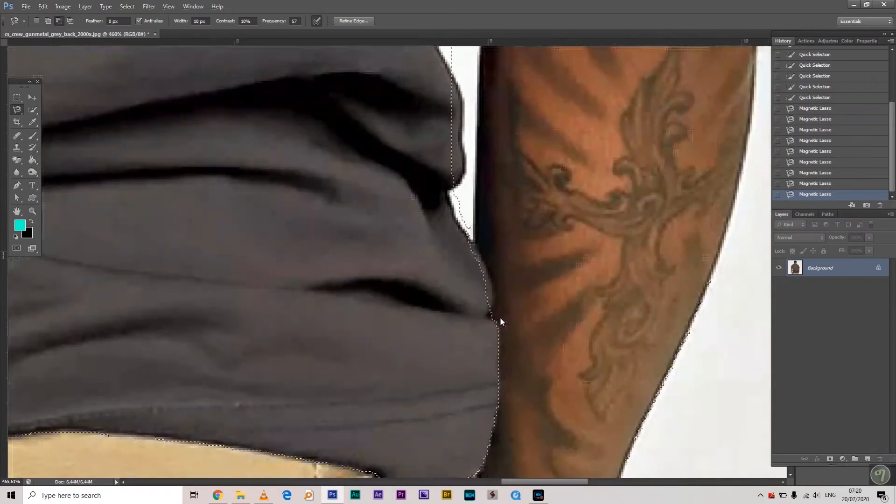
{"action": "left_click", "coordinate": [491, 310], "text": "shift"}
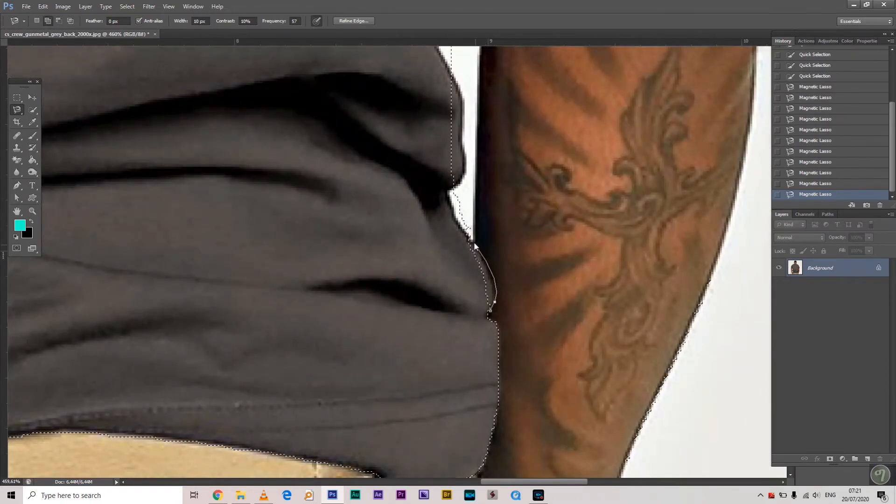
{"action": "double_click", "coordinate": [474, 243]}
Correct the selection edge higher up the shirt's right side, between torso and arm, with the Magnetic Lasso.
{"action": "left_click_drag", "start_coordinate": [475, 241], "coordinate": [493, 353]}
{"action": "left_click_drag", "start_coordinate": [506, 273], "coordinate": [525, 352]}
{"action": "left_click_drag", "start_coordinate": [528, 219], "coordinate": [529, 309]}
{"action": "left_click_drag", "start_coordinate": [509, 237], "coordinate": [508, 415]}
{"action": "mouse_move", "coordinate": [552, 225]}
{"action": "left_mouse_down"}
{"action": "mouse_move", "coordinate": [557, 279]}
{"action": "mouse_move", "coordinate": [551, 210]}
{"action": "left_mouse_up"}
{"action": "left_click_drag", "start_coordinate": [492, 149], "coordinate": [478, 268]}
{"action": "double_click", "coordinate": [485, 177]}
Add the missed parts of the right sleeve's hem above the tattooed arm to the selection with the Magnetic Lasso.
{"action": "mouse_move", "coordinate": [506, 126]}
{"action": "left_mouse_down"}
{"action": "mouse_move", "coordinate": [491, 273]}
{"action": "mouse_move", "coordinate": [413, 336]}
{"action": "left_mouse_up"}
{"action": "left_click", "coordinate": [450, 255]}
{"action": "left_click", "coordinate": [569, 248]}
{"action": "left_click_drag", "start_coordinate": [645, 234], "coordinate": [483, 285]}
{"action": "left_click", "coordinate": [464, 288]}
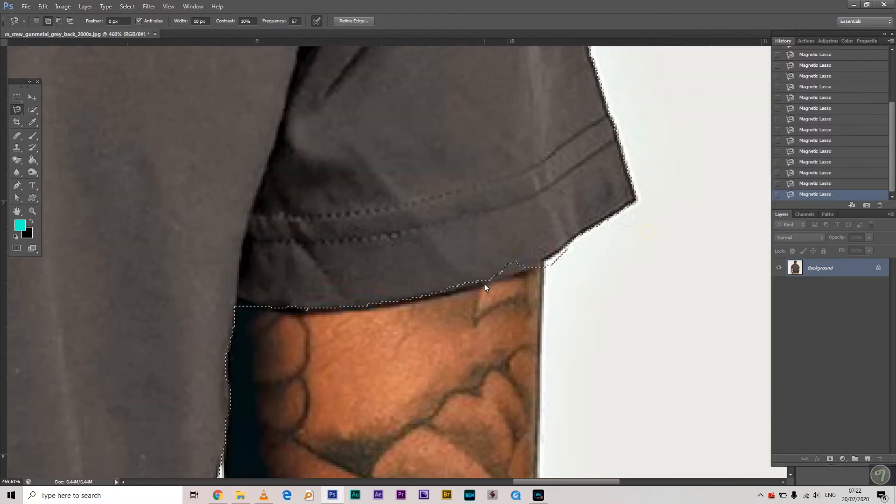
{"action": "left_click", "coordinate": [522, 268]}
{"action": "double_click", "coordinate": [534, 263]}
Check the selection outline around the right sleeve, shoulder and neckline, and inspect it on the whole shirt.
{"action": "mouse_move", "coordinate": [490, 94]}
{"action": "left_mouse_down"}
{"action": "mouse_move", "coordinate": [583, 350]}
{"action": "mouse_move", "coordinate": [579, 370]}
{"action": "left_mouse_up"}
{"action": "left_click_drag", "start_coordinate": [280, 117], "coordinate": [472, 258]}
{"action": "left_click_drag", "start_coordinate": [318, 161], "coordinate": [486, 207]}
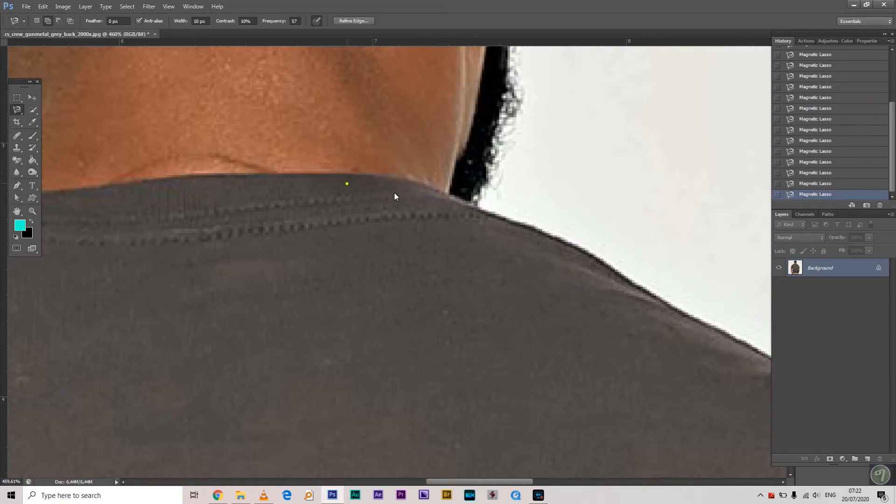
{"action": "scroll", "coordinate": [518, 196], "scroll_direction": "down", "scroll_amount": 10}
{"action": "left_click_drag", "start_coordinate": [411, 251], "coordinate": [414, 207]}
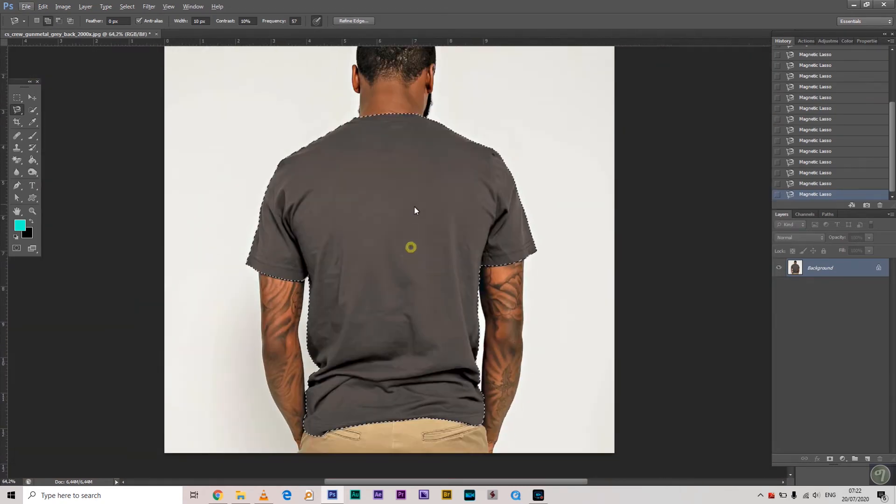
{"action": "scroll", "coordinate": [415, 211], "scroll_direction": "up", "scroll_amount": 2}
{"action": "scroll", "coordinate": [416, 211], "scroll_direction": "down", "scroll_amount": 4}
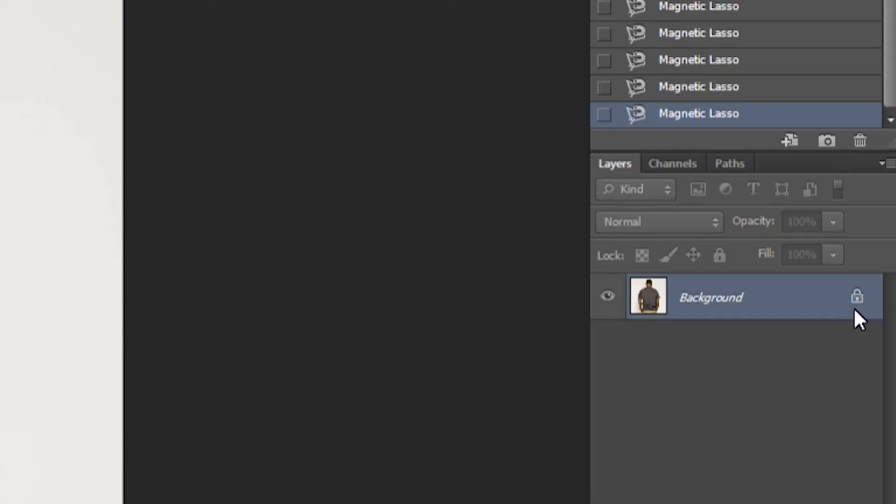
Convert the locked background into a regular layer named "orginal pic".
{"action": "double_click", "coordinate": [806, 301]}
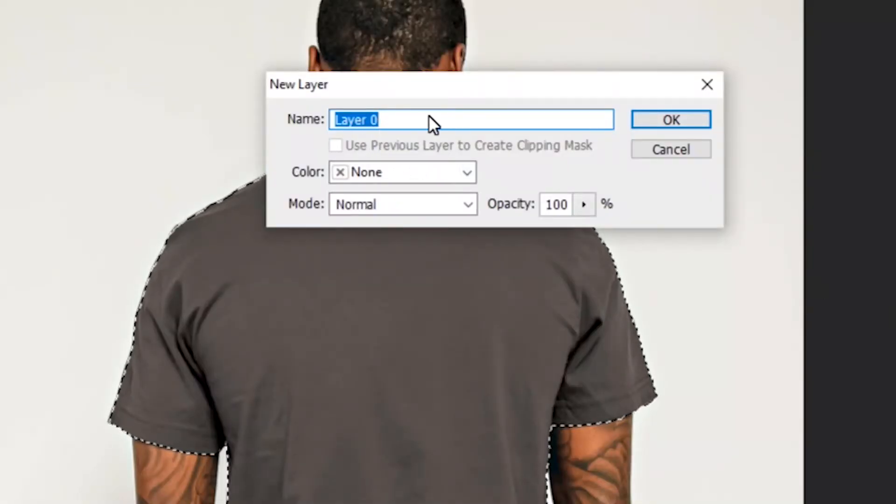
{"action": "type", "text": "orginal"}
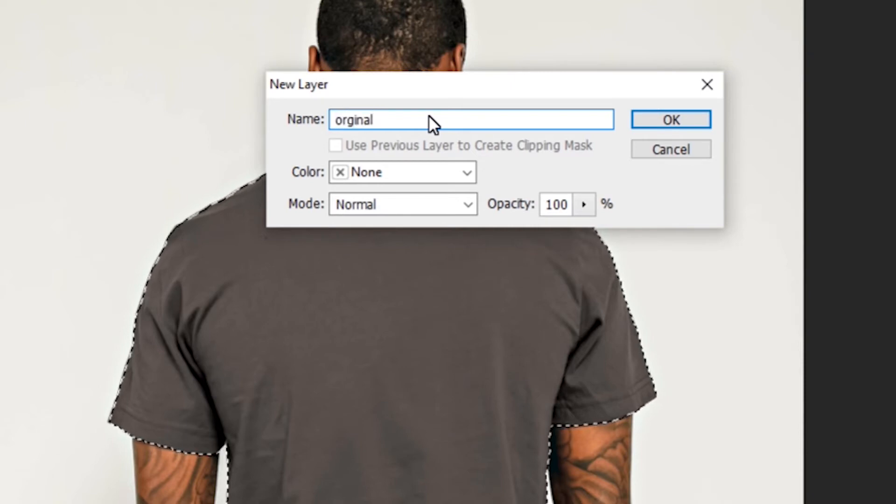
{"action": "type", "text": " pic"}
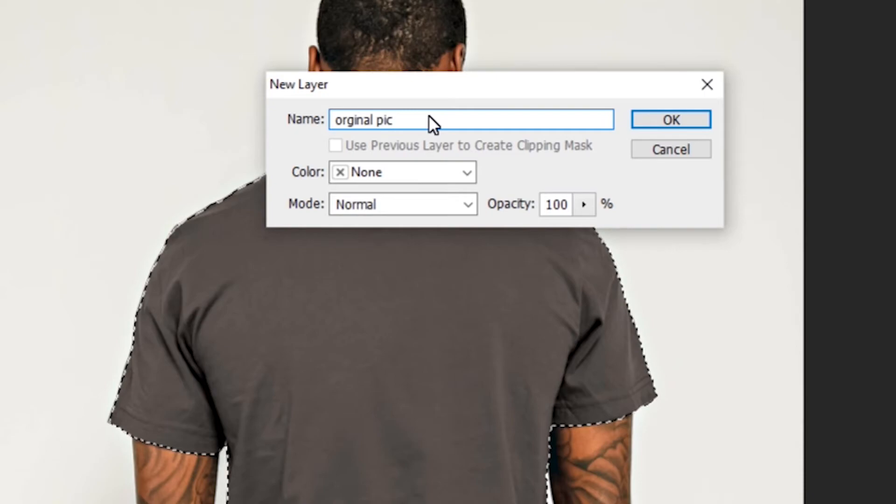
{"action": "key", "text": "Return"}
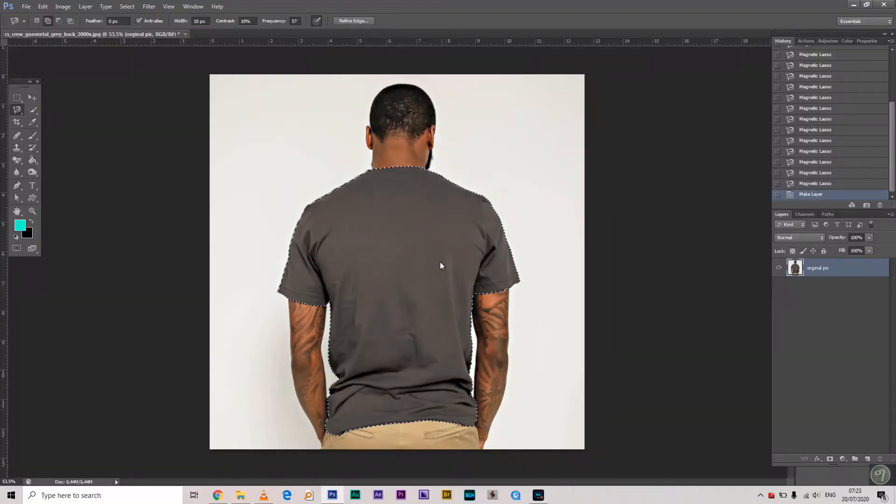
Duplicate the selected shirt onto its own layer with Layer Via Copy, and toggle the original picture's visibility to compare.
{"action": "right_click", "coordinate": [381, 204]}
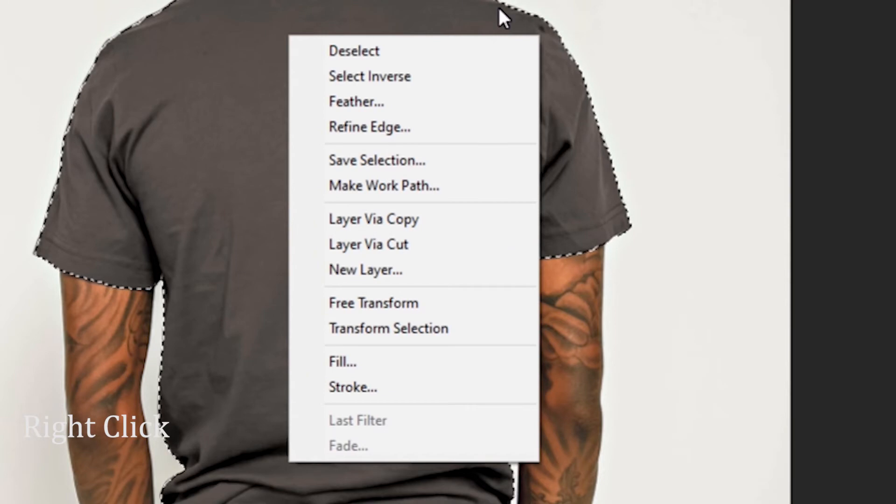
{"action": "left_click", "coordinate": [424, 223]}
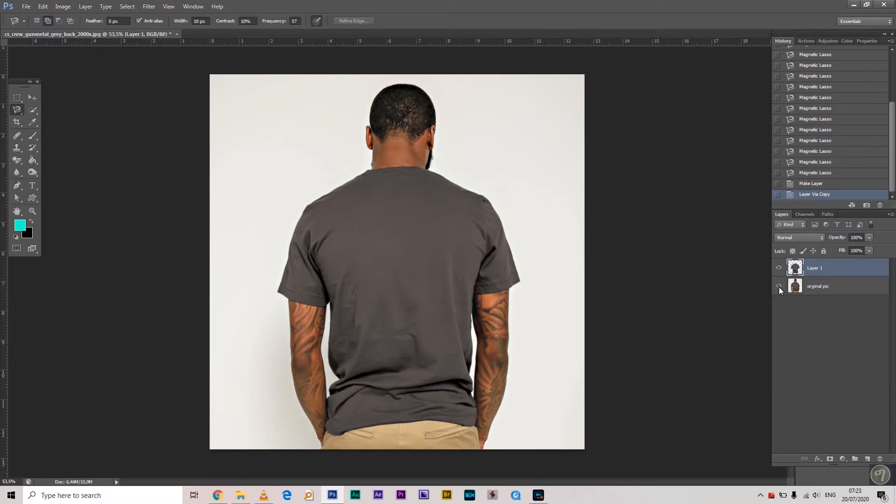
{"action": "left_click", "coordinate": [779, 287]}
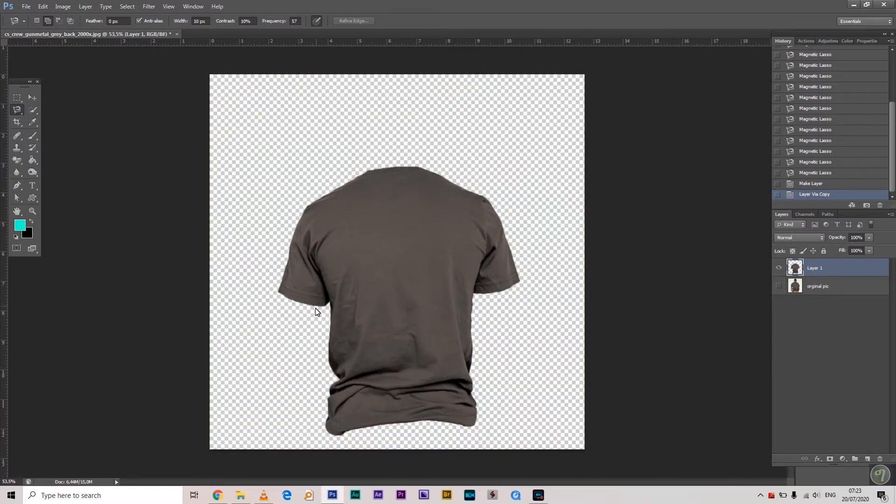
{"action": "left_click", "coordinate": [779, 287]}
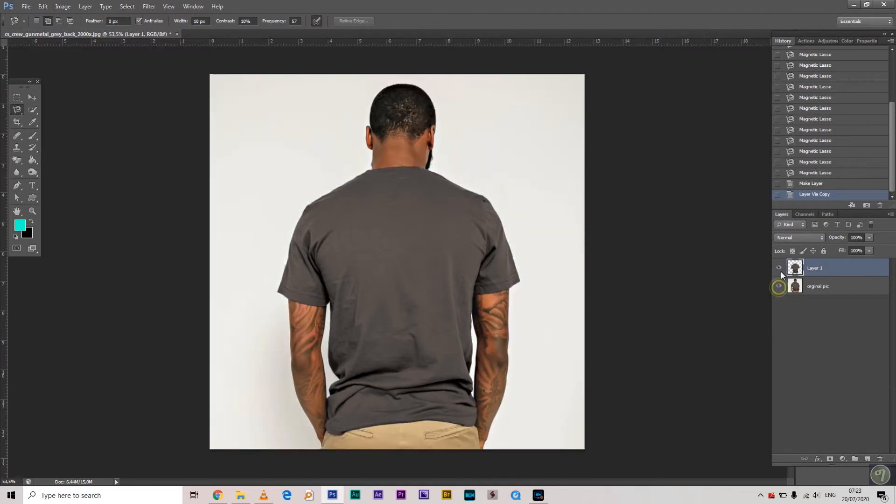
Step back to the locked background, separate the shirt with Layer Via Cut, and toggle the layers' visibility to inspect the cut.
{"action": "left_click", "coordinate": [816, 174]}
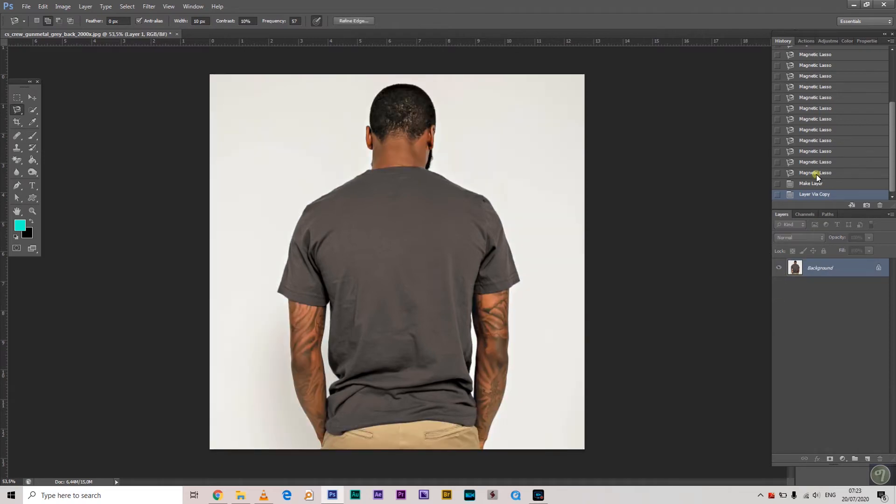
{"action": "right_click", "coordinate": [338, 227]}
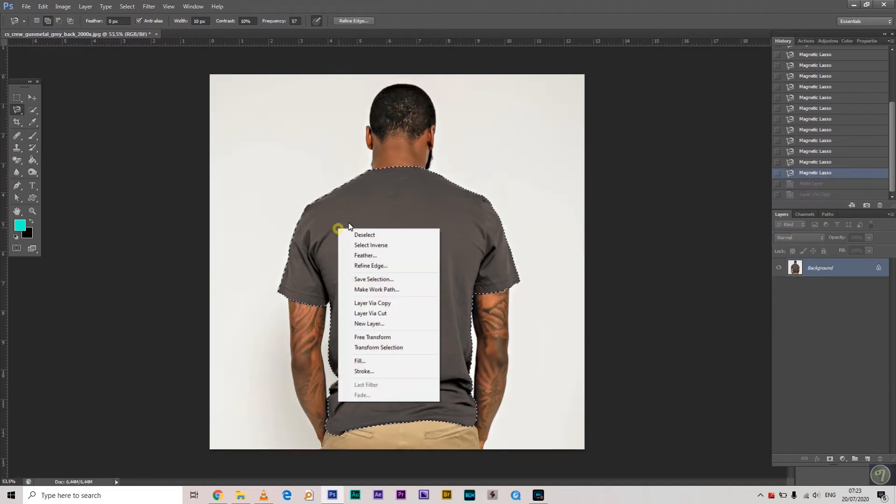
{"action": "left_click", "coordinate": [396, 315]}
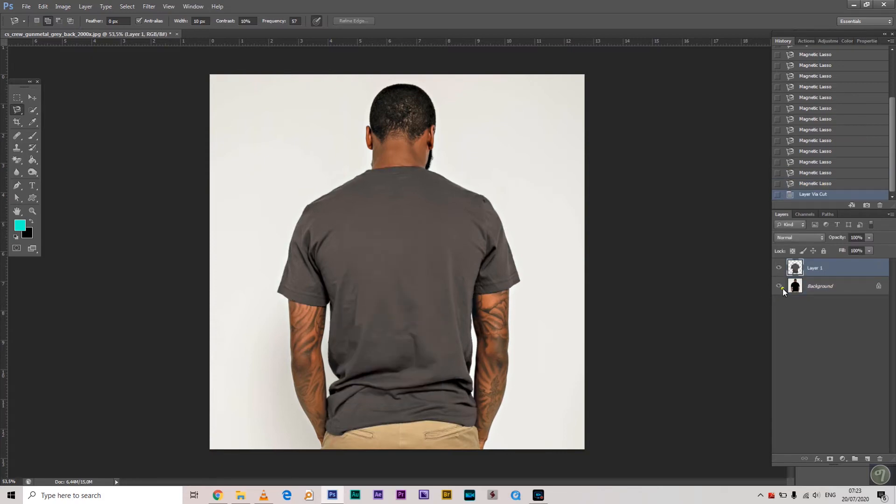
{"action": "left_click", "coordinate": [779, 286]}
{"action": "left_click", "coordinate": [780, 286]}
{"action": "left_click", "coordinate": [779, 268]}
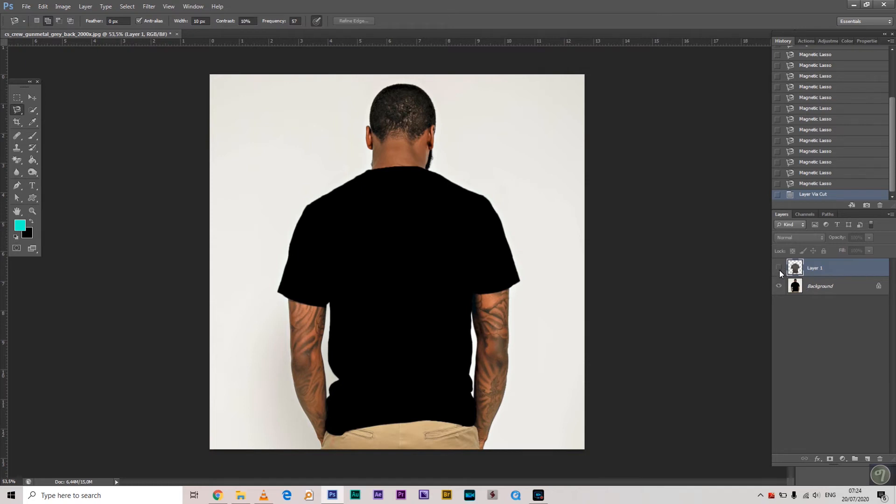
Revert the cut in the history, and convert the locked background into a layer named "orginal pic".
{"action": "left_click", "coordinate": [822, 183]}
{"action": "double_click", "coordinate": [875, 271]}
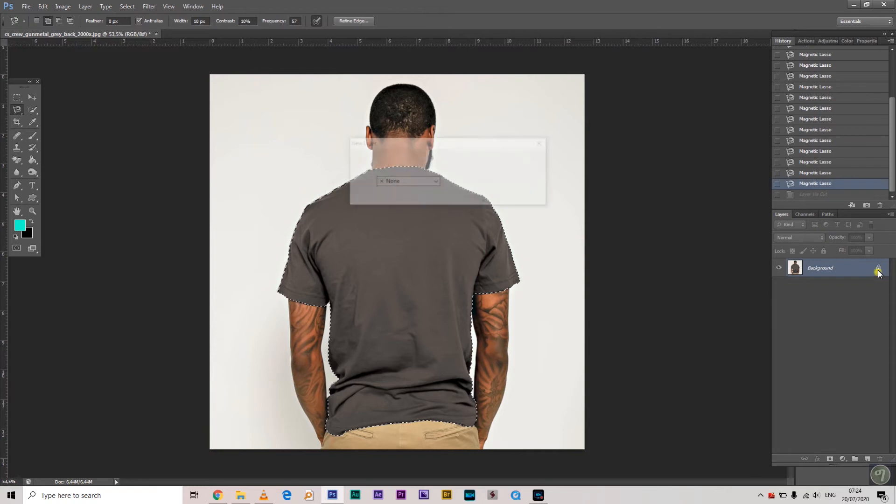
{"action": "type", "text": "orginal pic"}
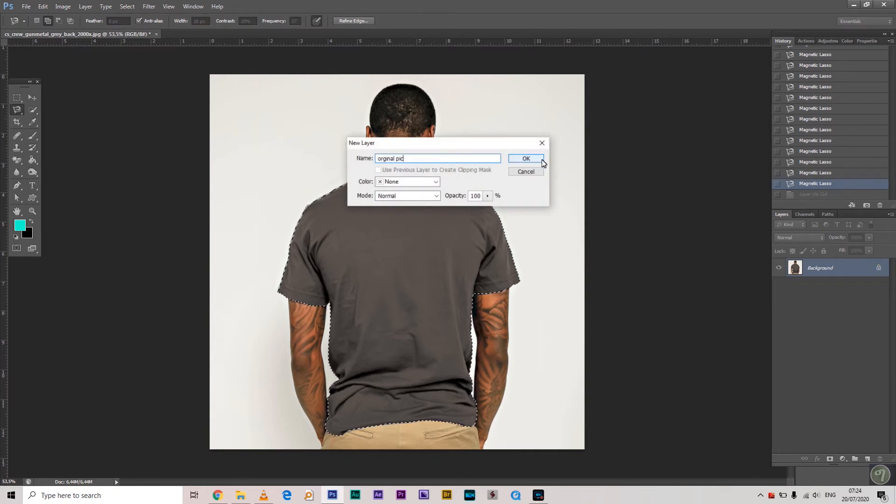
{"action": "left_click", "coordinate": [542, 160]}
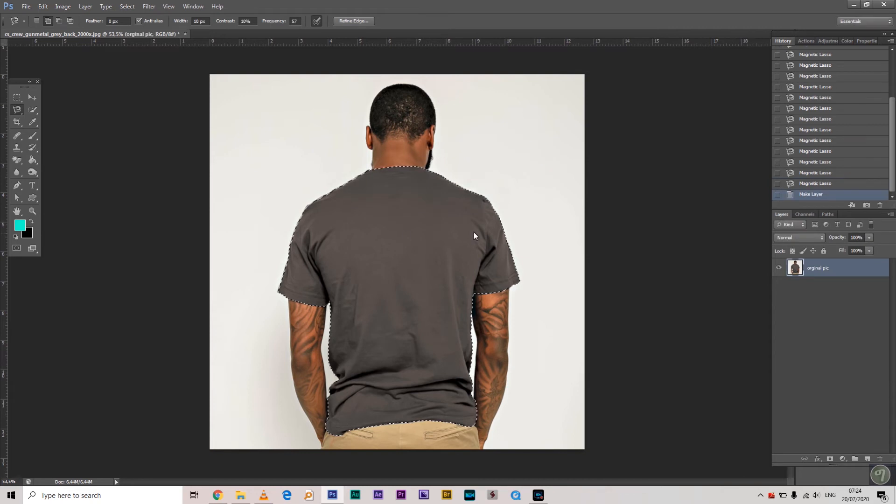
Create a shirt layer with Layer Via Copy from the unlocked picture, and hide and show it to check the original.
{"action": "right_click", "coordinate": [391, 189]}
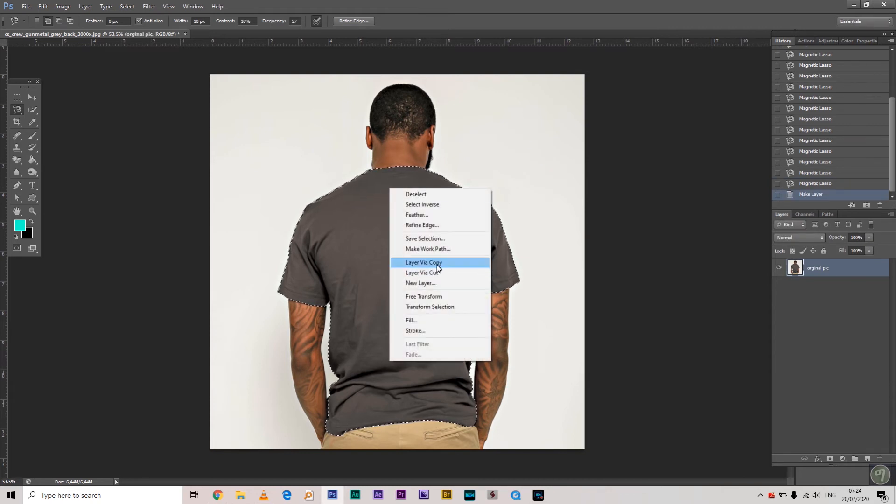
{"action": "left_click", "coordinate": [451, 265]}
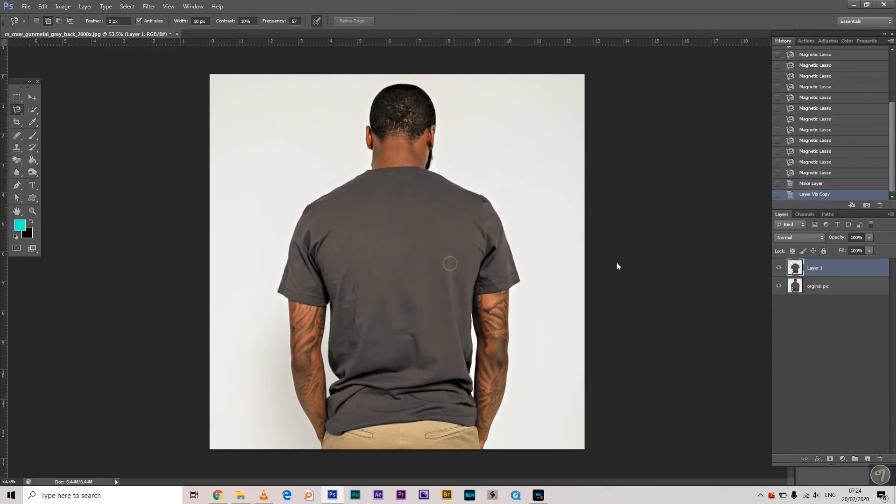
{"action": "left_click", "coordinate": [778, 268]}
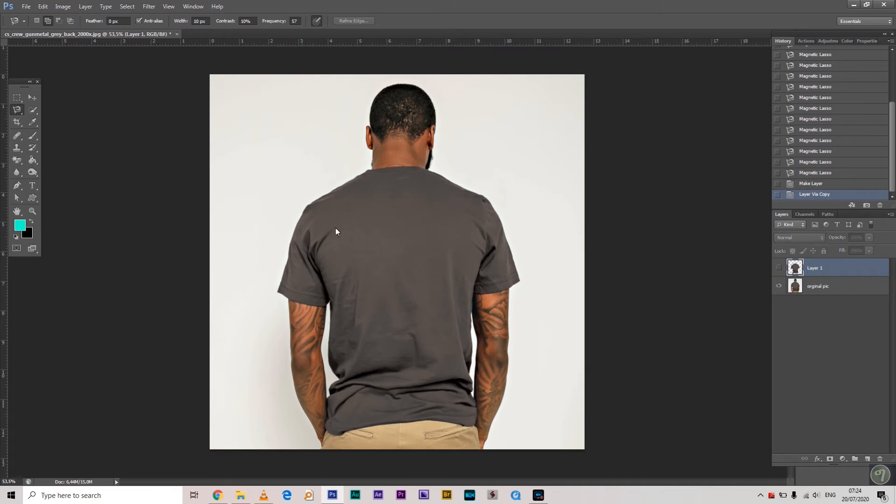
{"action": "left_click", "coordinate": [779, 268]}
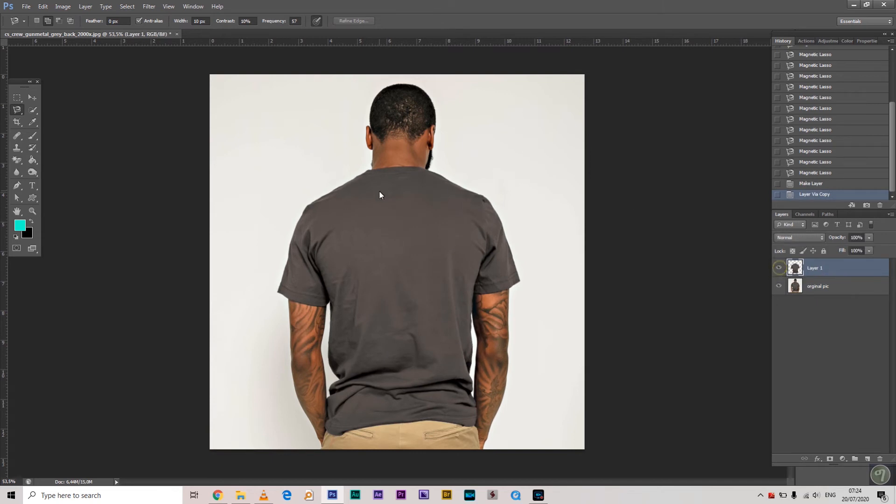
Revert the copy, move the shirt to a new layer with Layer Via Cut, and hide and show it.
{"action": "left_click", "coordinate": [825, 182]}
{"action": "right_click", "coordinate": [429, 234]}
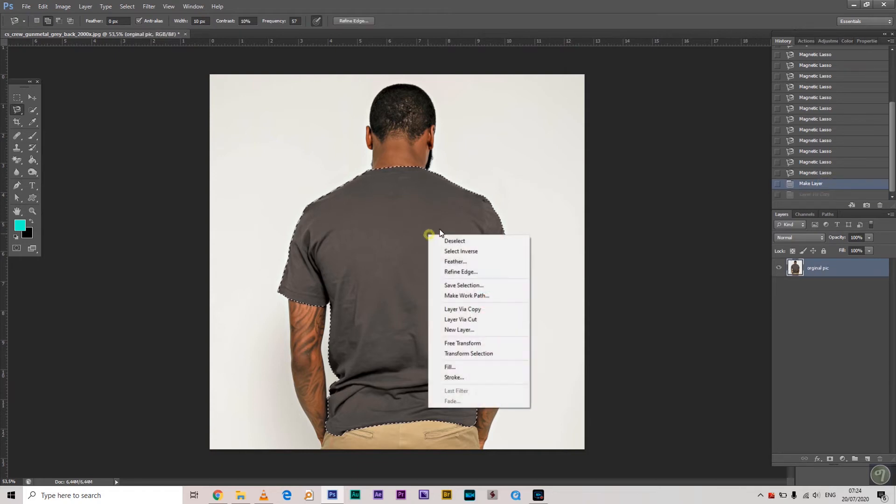
{"action": "left_click", "coordinate": [485, 320]}
{"action": "left_click", "coordinate": [779, 268]}
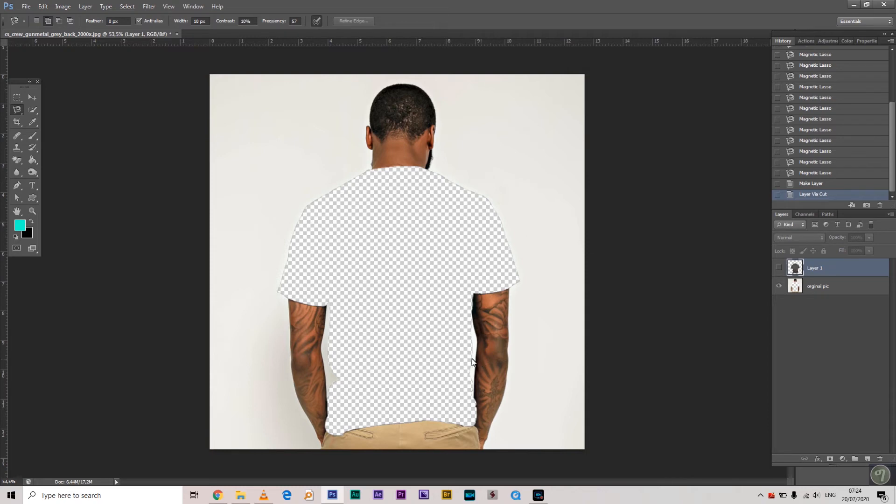
{"action": "left_click", "coordinate": [779, 268]}
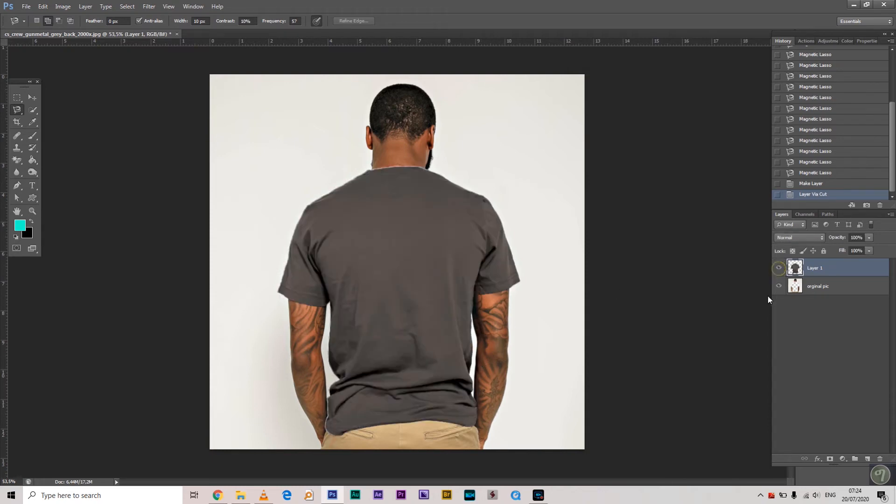
Revert the cut in the history and copy the selected shirt to a new layer with Layer Via Copy.
{"action": "left_click", "coordinate": [821, 183]}
{"action": "right_click", "coordinate": [403, 194]}
{"action": "left_click", "coordinate": [475, 267]}
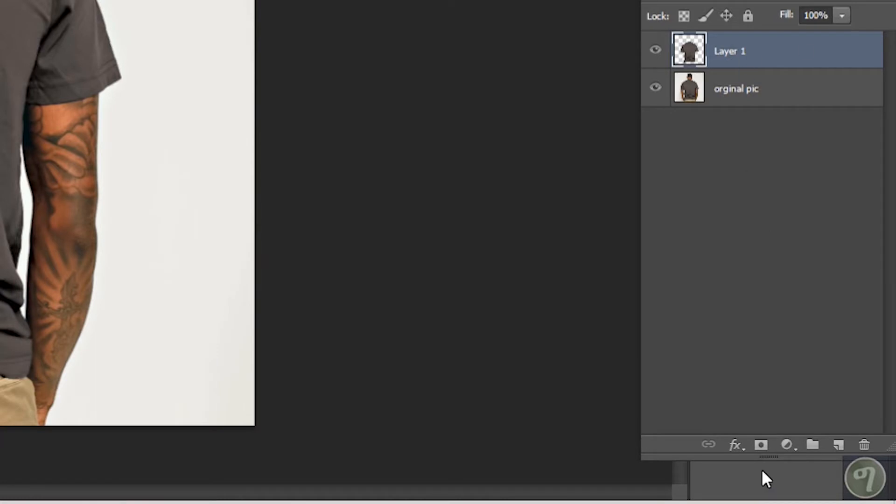
Add a Solid Color fill layer above the shirt copy and set its colour to a bright blue with a hue of 243°.
{"action": "left_click", "coordinate": [788, 444]}
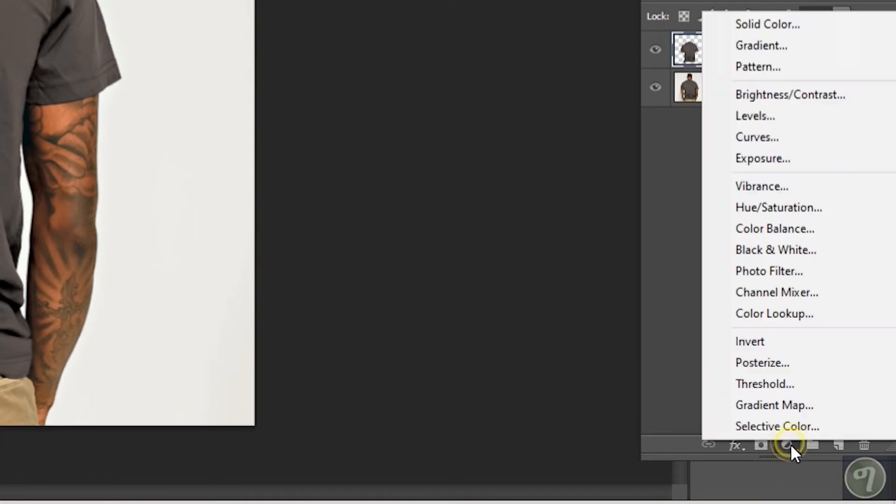
{"action": "left_click", "coordinate": [761, 24]}
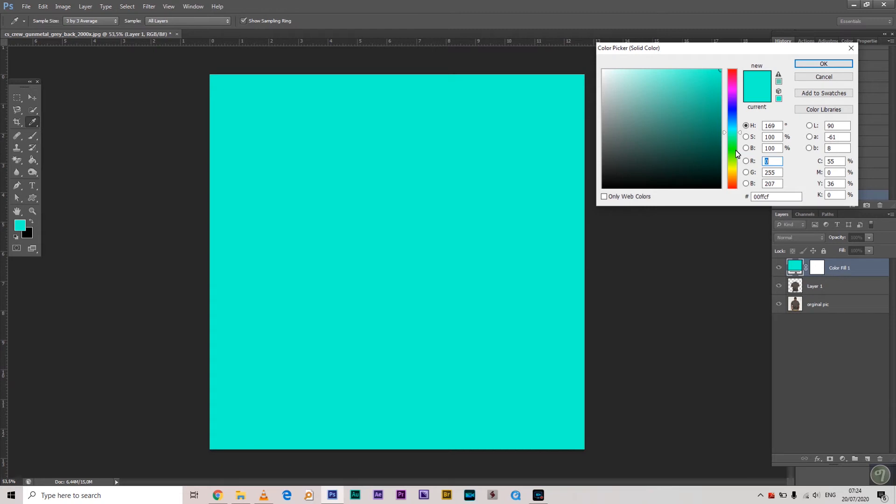
{"action": "left_click_drag", "start_coordinate": [735, 150], "coordinate": [735, 112]}
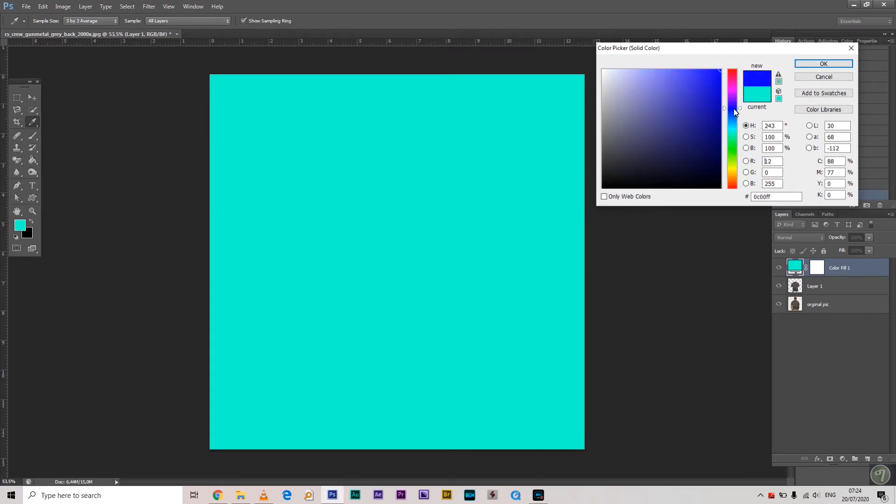
{"action": "left_click", "coordinate": [711, 75]}
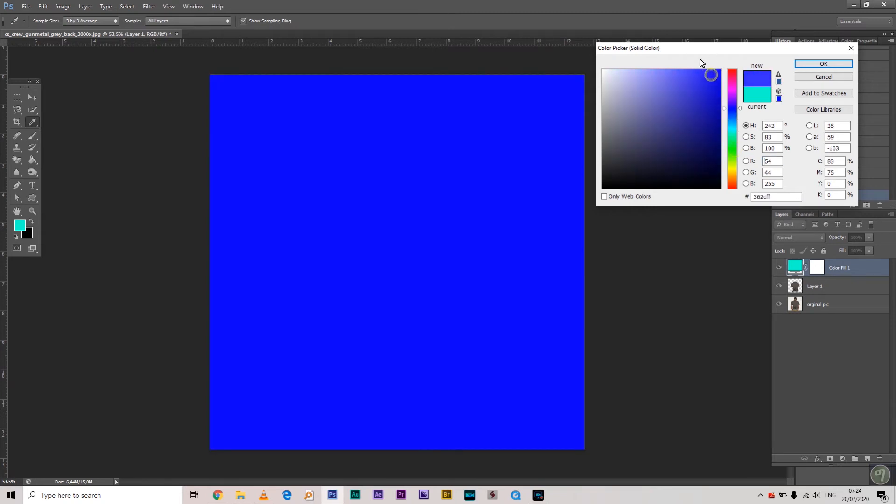
{"action": "left_click_drag", "start_coordinate": [700, 62], "coordinate": [704, 64]}
{"action": "left_click", "coordinate": [710, 69]}
{"action": "left_click", "coordinate": [824, 64]}
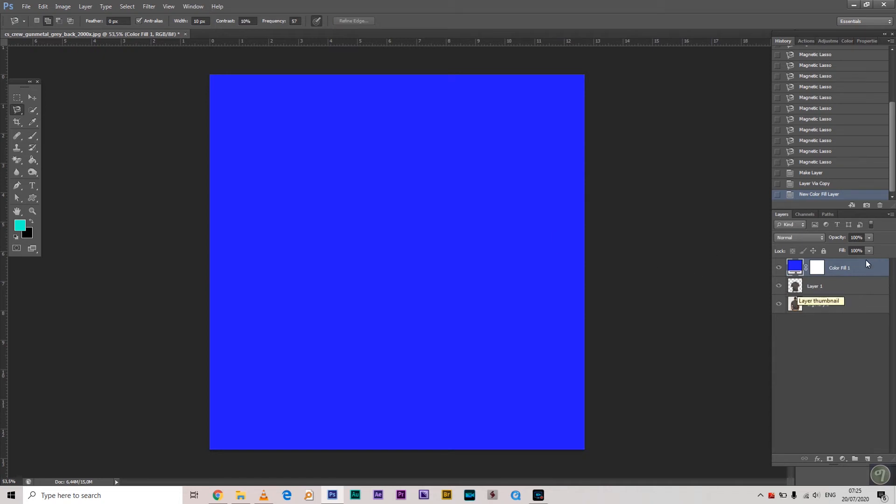
Hide and show the blue fill layer to check the shirt beneath it, and reselect the fill layer.
{"action": "left_click", "coordinate": [778, 268]}
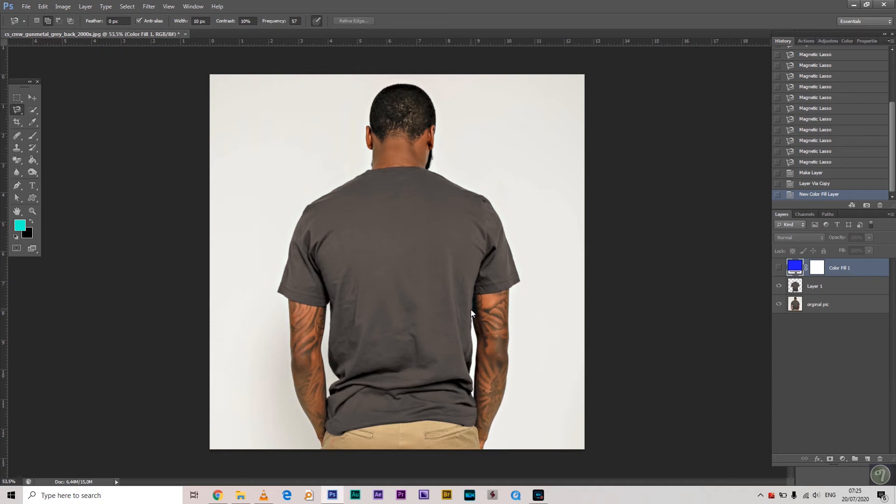
{"action": "left_click", "coordinate": [854, 290]}
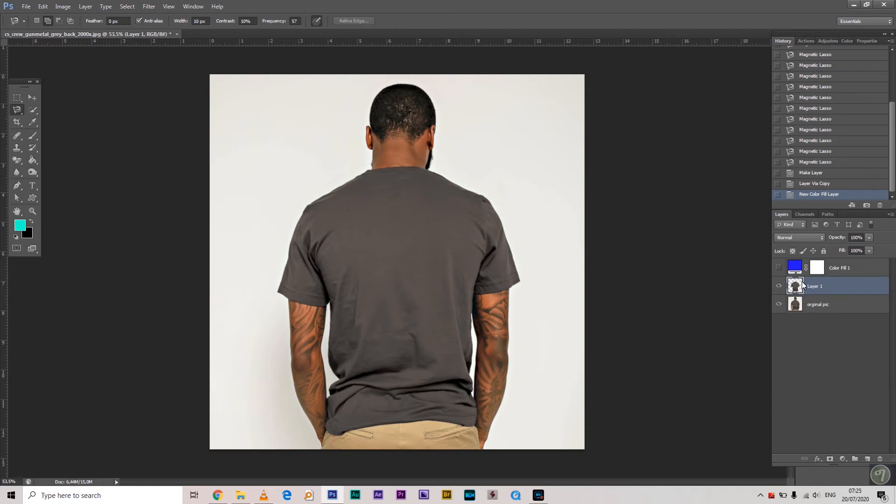
{"action": "left_click", "coordinate": [779, 268]}
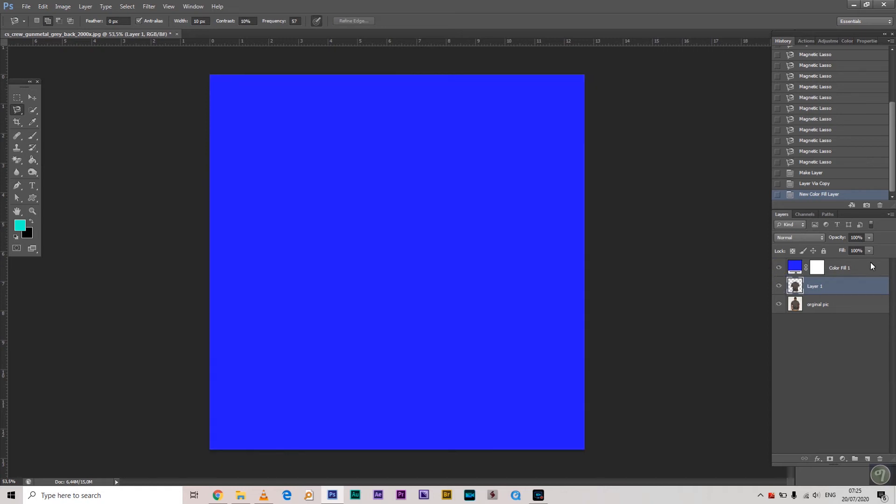
{"action": "left_click", "coordinate": [871, 265]}
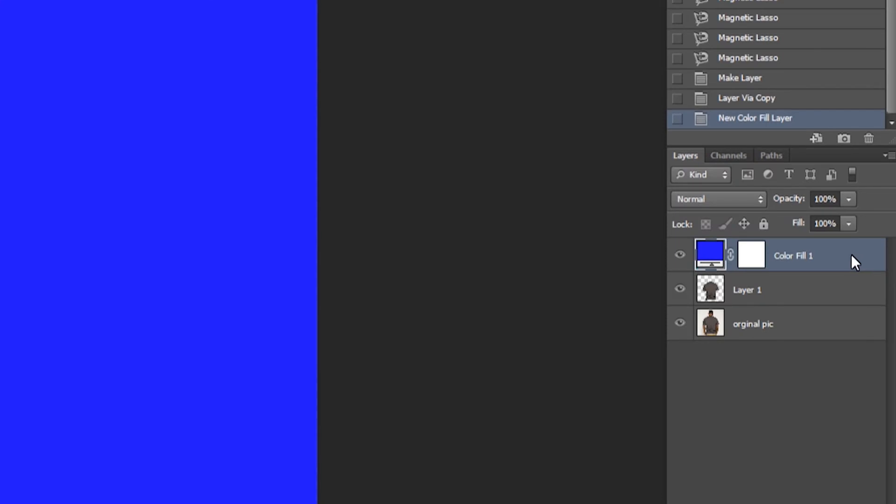
{"action": "right_click", "coordinate": [870, 267]}
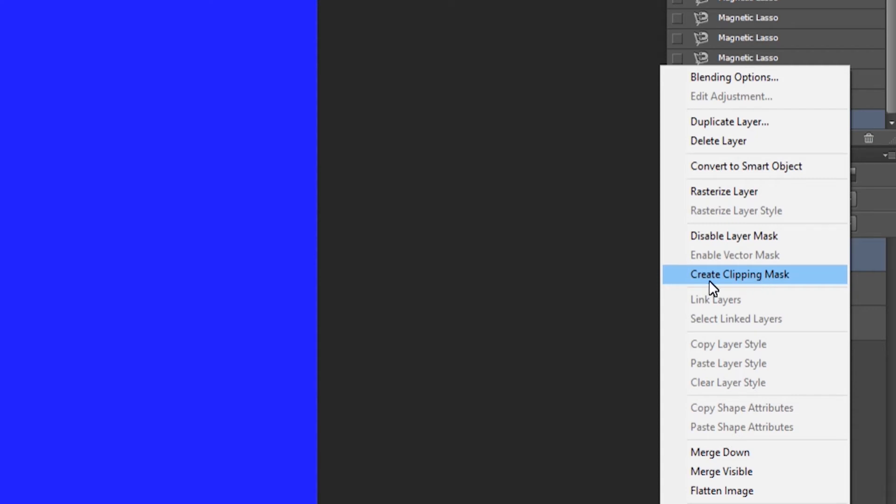
{"action": "left_click", "coordinate": [717, 237]}
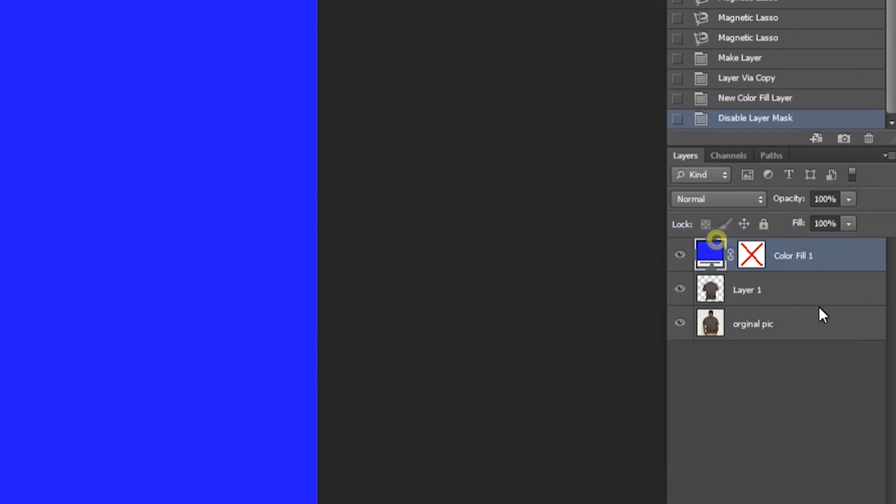
{"action": "right_click", "coordinate": [845, 263]}
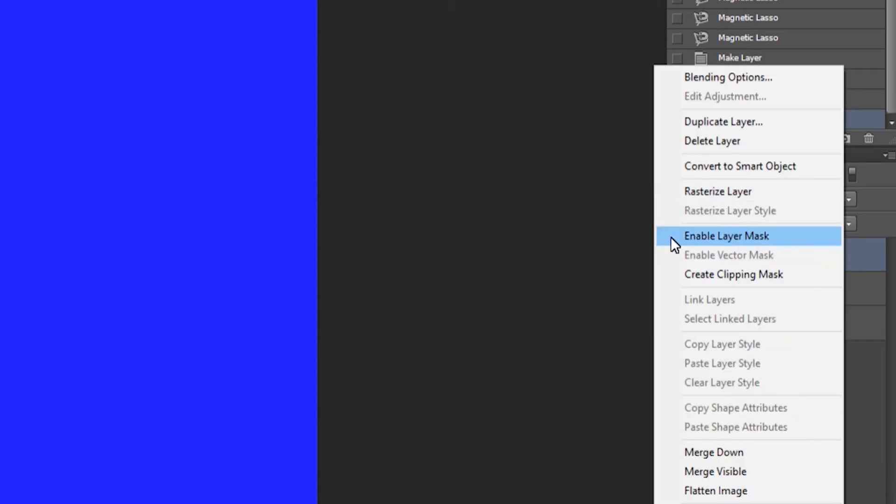
{"action": "left_click", "coordinate": [716, 237]}
Create a clipping mask that limits the blue fill layer to the shirt copy below it.
{"action": "right_click", "coordinate": [844, 259]}
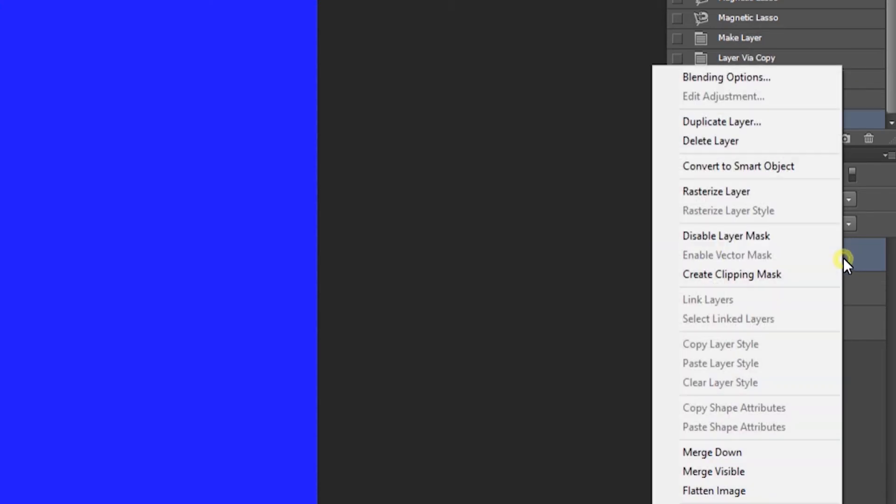
{"action": "left_click", "coordinate": [724, 282]}
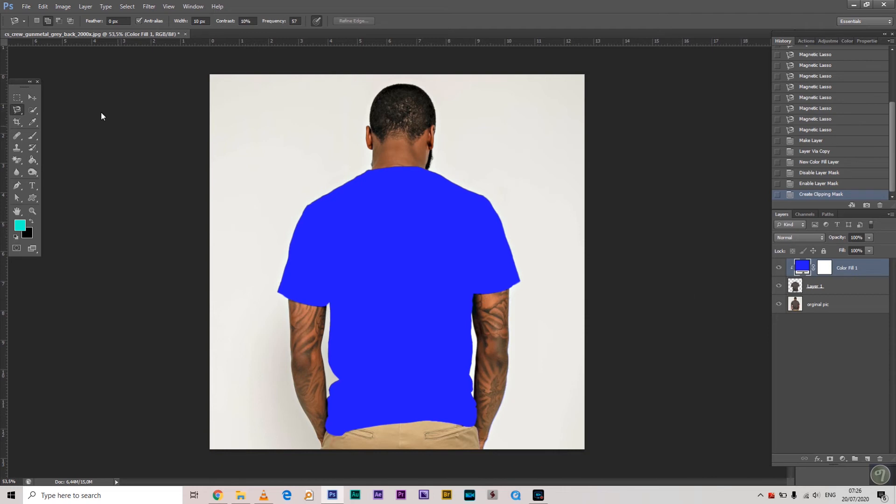
Switch to the Move tool, and hide and show the clipped blue fill to compare it with the shirt's original folds.
{"action": "left_click", "coordinate": [34, 98]}
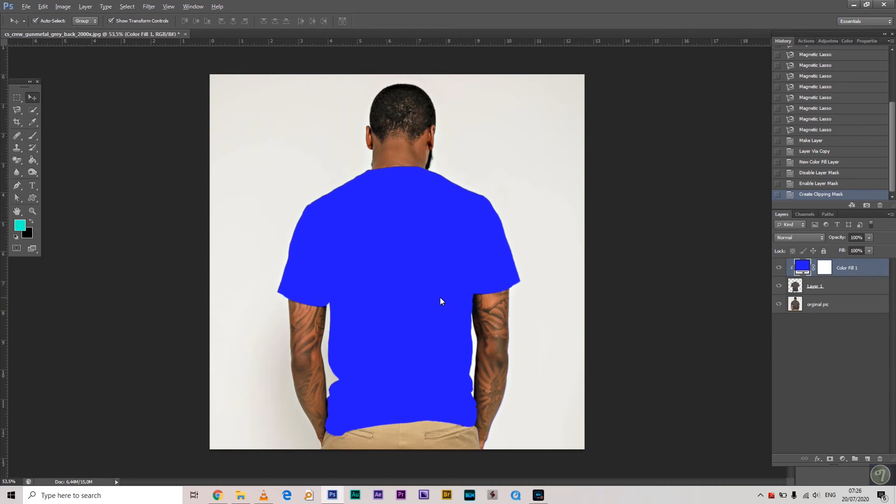
{"action": "scroll", "coordinate": [399, 294], "scroll_direction": "up", "scroll_amount": 4}
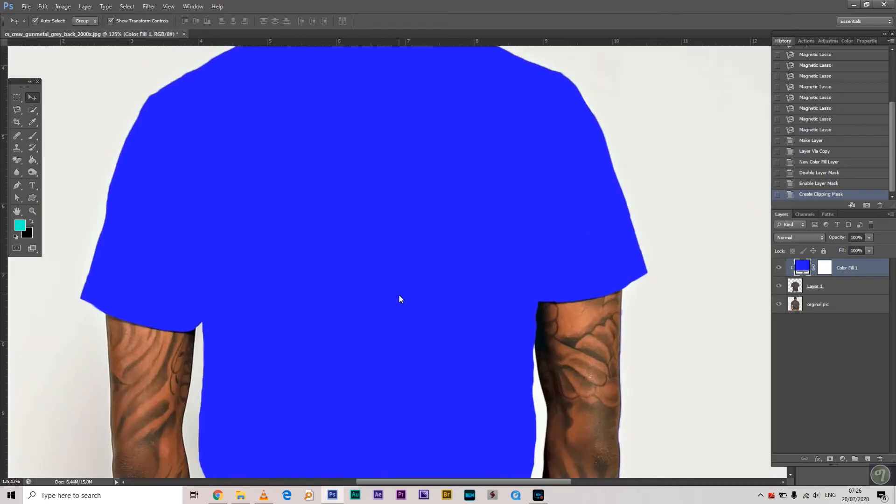
{"action": "scroll", "coordinate": [399, 299], "scroll_direction": "down", "scroll_amount": 1}
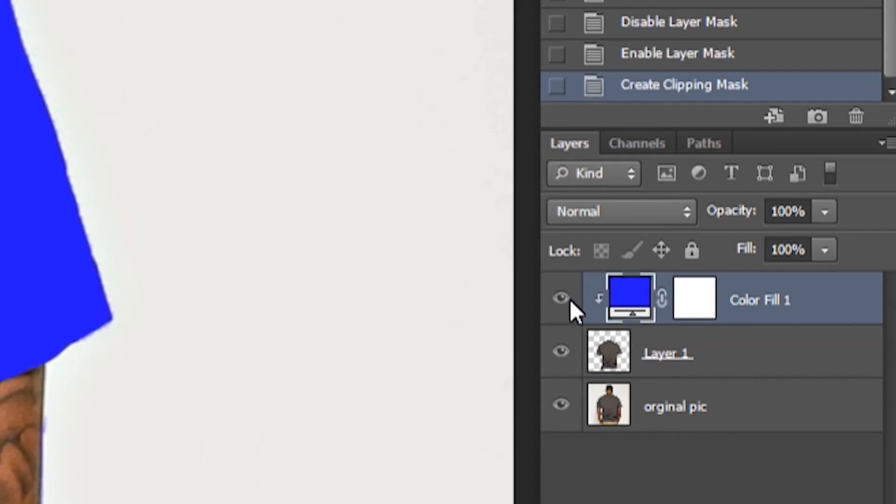
{"action": "left_click", "coordinate": [570, 299]}
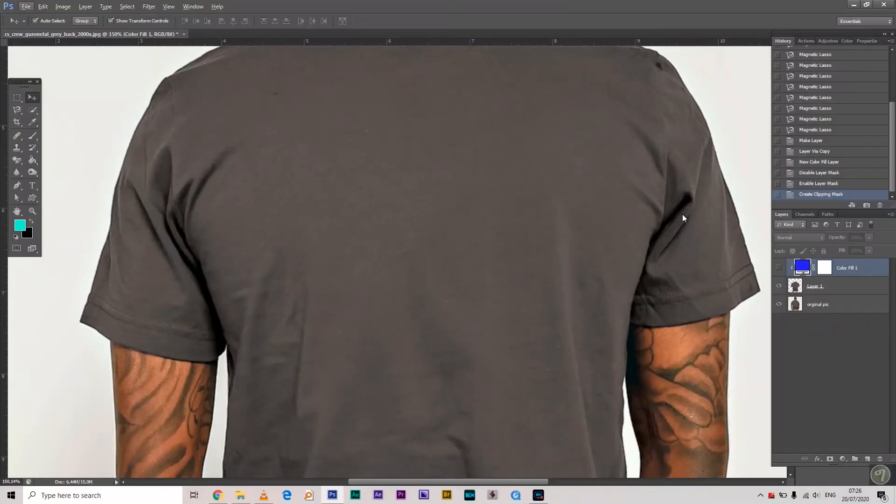
{"action": "scroll", "coordinate": [674, 203], "scroll_direction": "down", "scroll_amount": 3}
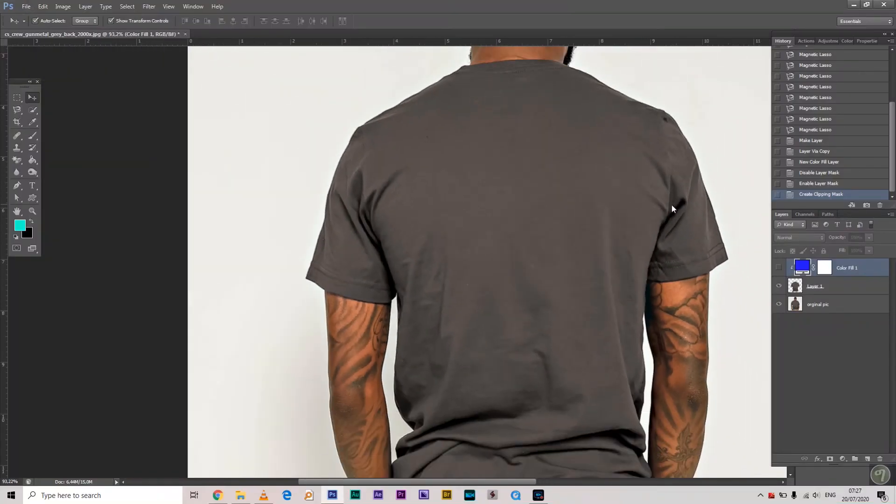
{"action": "scroll", "coordinate": [542, 245], "scroll_direction": "down", "scroll_amount": 2}
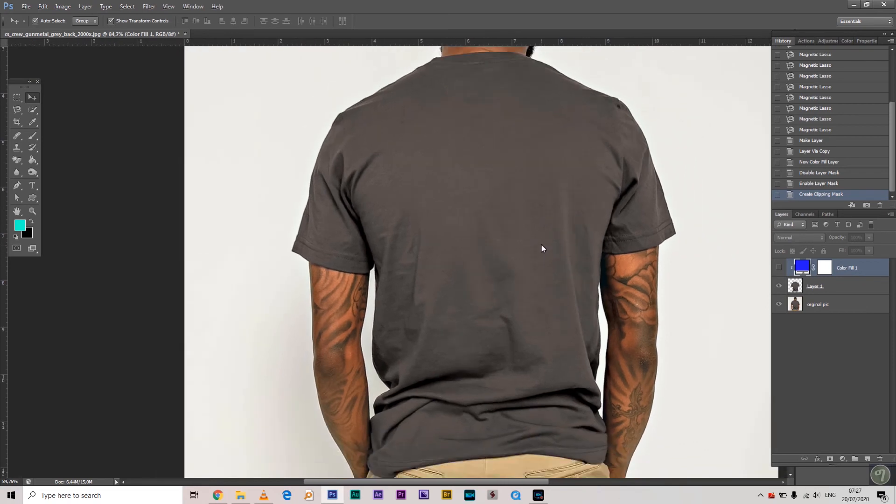
{"action": "left_click", "coordinate": [779, 268]}
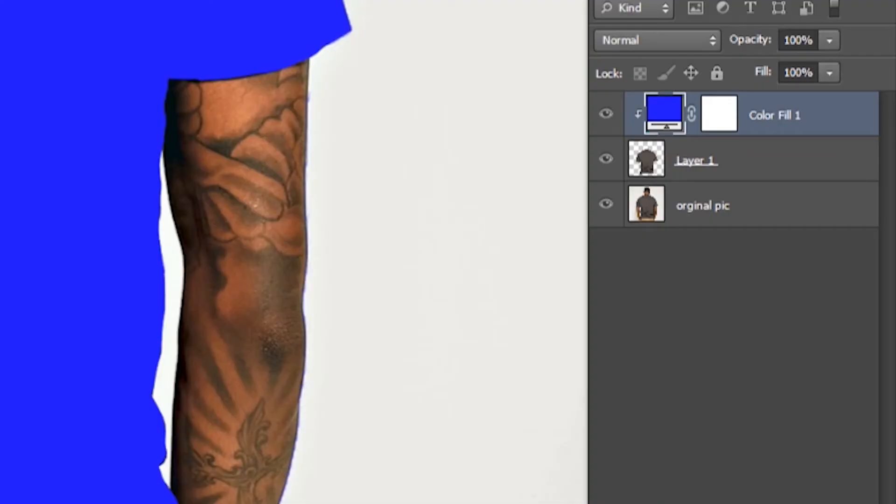
Try the Darken blend mode on the blue fill layer, and switch to Multiply and back to compare them.
{"action": "left_click", "coordinate": [642, 38]}
{"action": "left_click", "coordinate": [643, 36]}
{"action": "left_click", "coordinate": [632, 41]}
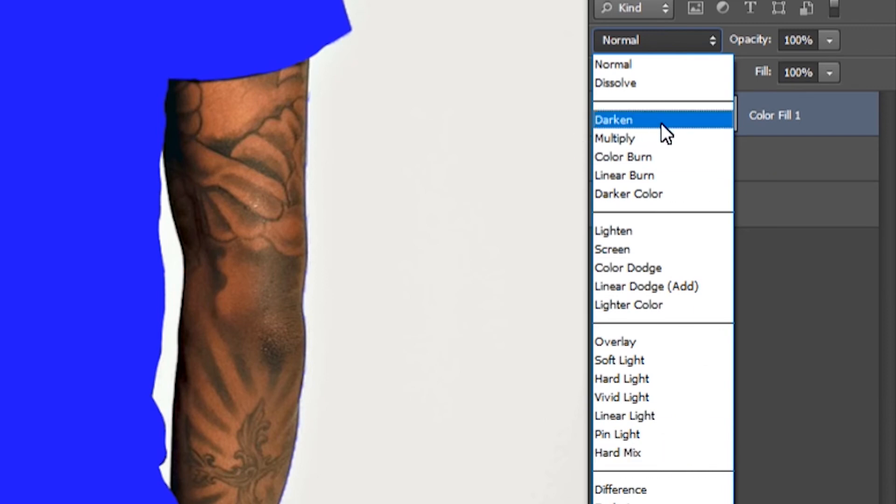
{"action": "left_click", "coordinate": [614, 123]}
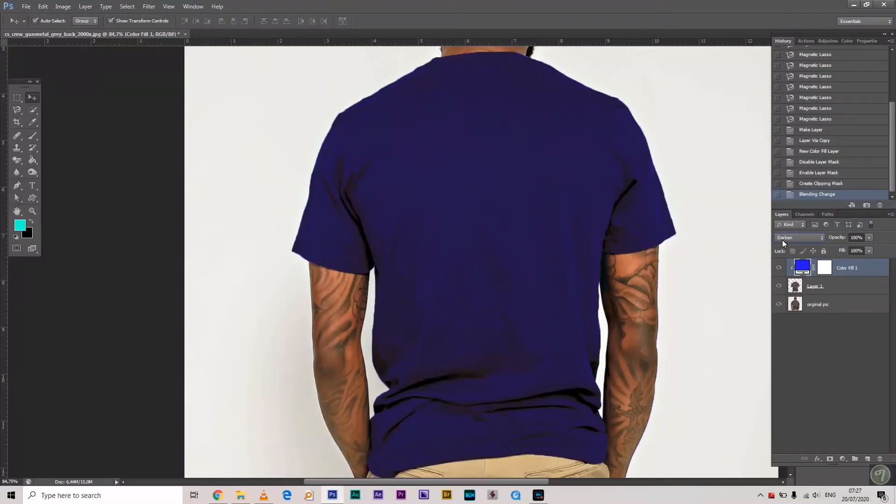
{"action": "key", "text": "shift+plus"}
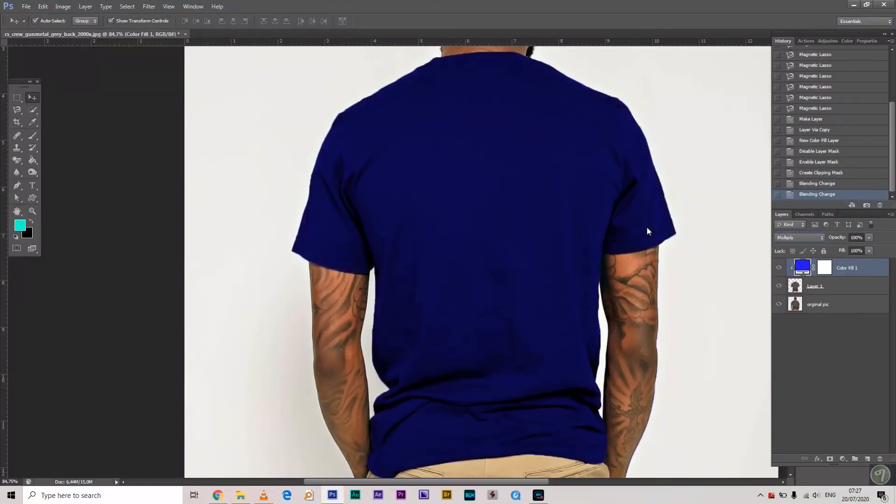
{"action": "key", "text": "shift+minus"}
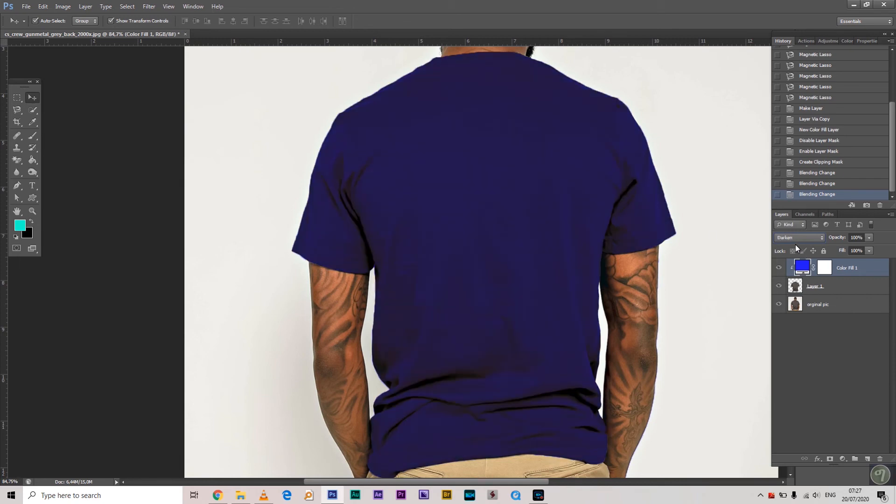
{"action": "key", "text": "shift+plus"}
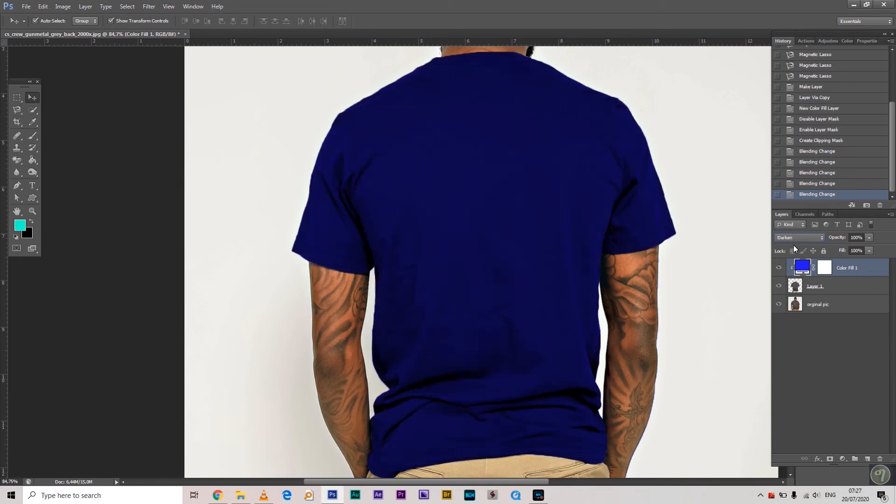
{"action": "key", "text": "shift+minus"}
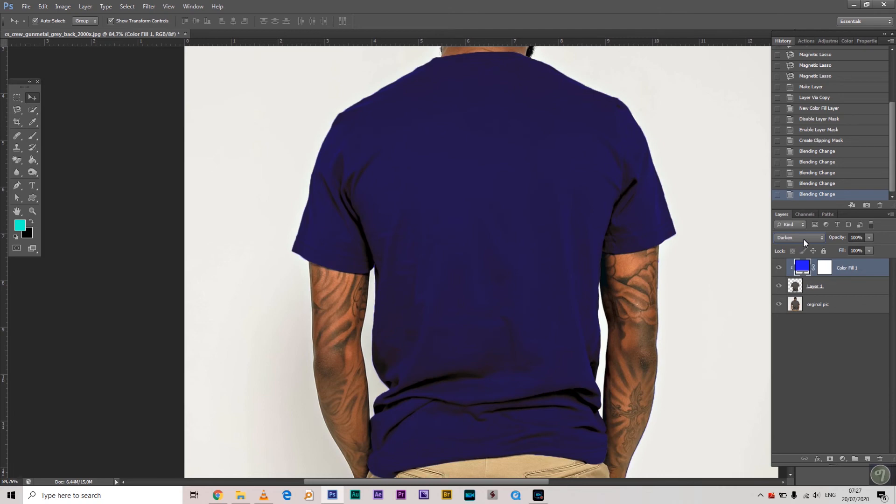
Set the blue fill layer's blend mode to Multiply, and undo and redo the change to compare both looks.
{"action": "left_click", "coordinate": [804, 239]}
{"action": "left_click", "coordinate": [807, 269]}
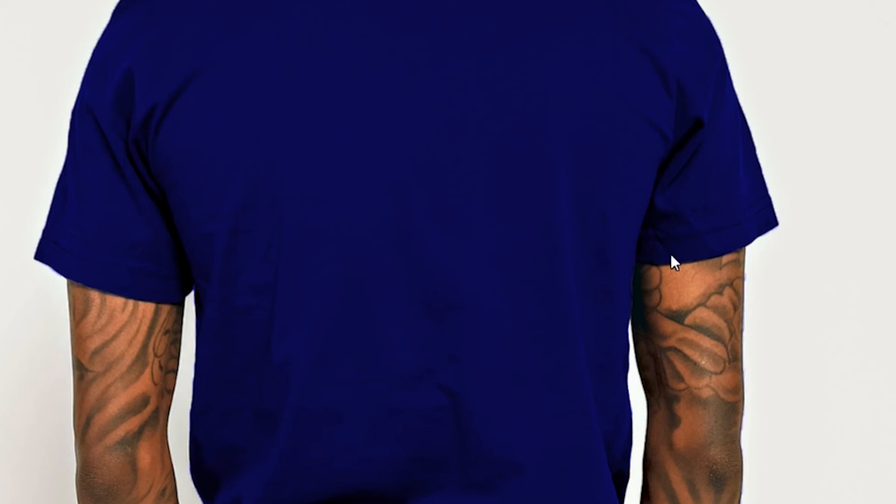
{"action": "key", "text": "ctrl+z"}
{"action": "key", "text": "ctrl+shift+z"}
{"action": "key", "text": "ctrl+z"}
{"action": "key", "text": "ctrl+shift+z"}
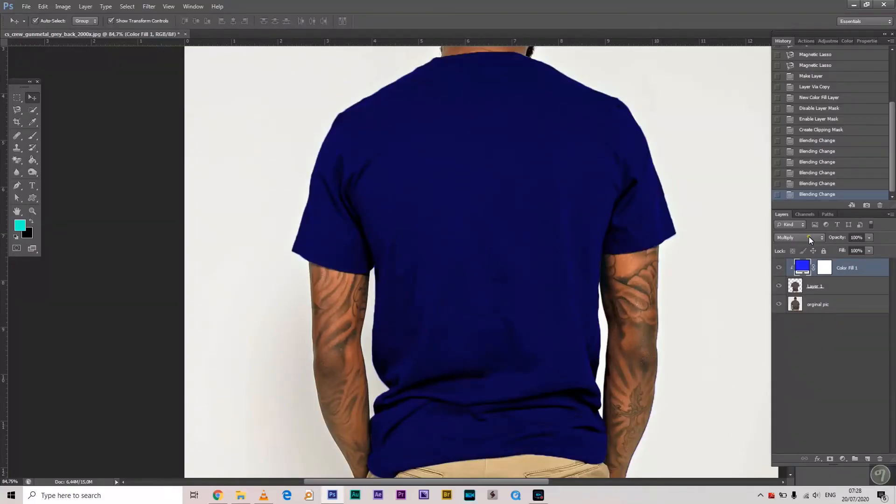
Try the Color Burn and Linear Burn blend modes on the blue fill layer.
{"action": "left_click", "coordinate": [810, 238]}
{"action": "left_click", "coordinate": [792, 285]}
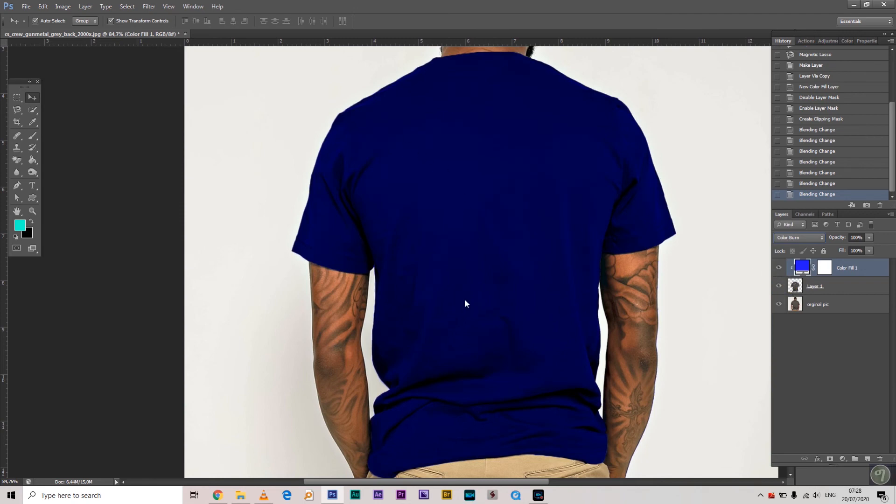
{"action": "left_click", "coordinate": [794, 238]}
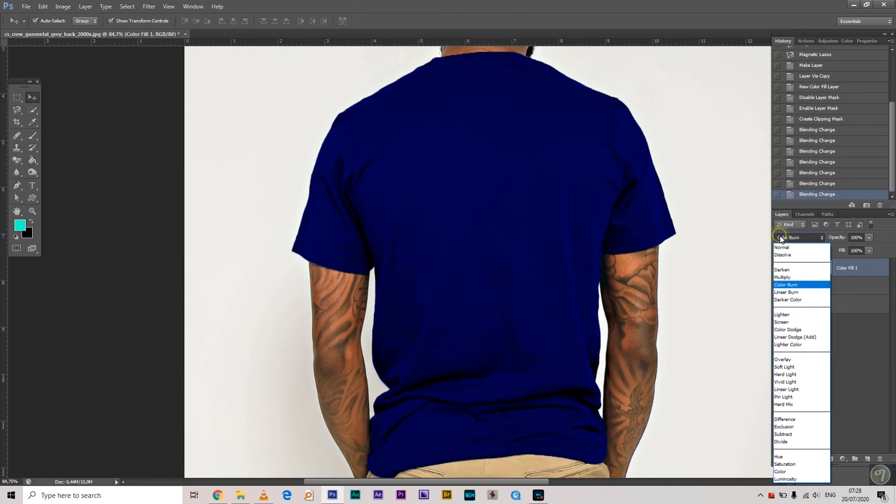
{"action": "left_click", "coordinate": [796, 292]}
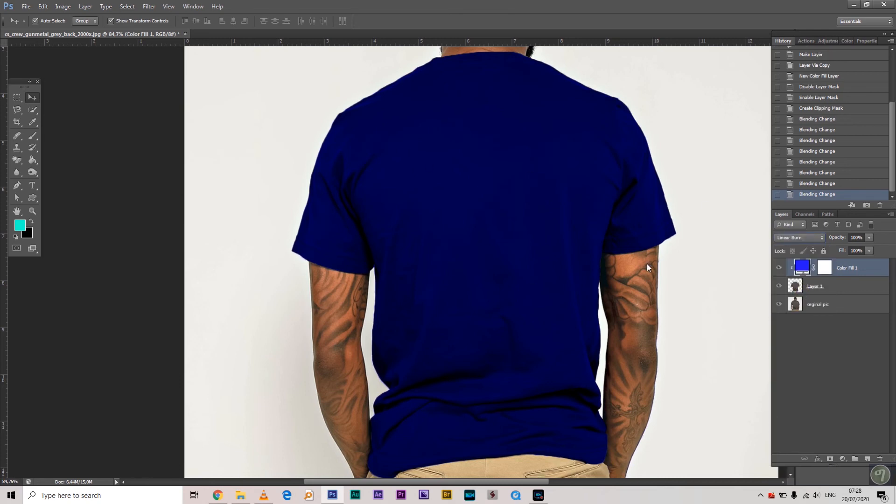
Try the Darker Color blend mode on the blue fill layer, switch it back to Multiply, and view the whole image.
{"action": "left_click", "coordinate": [803, 239]}
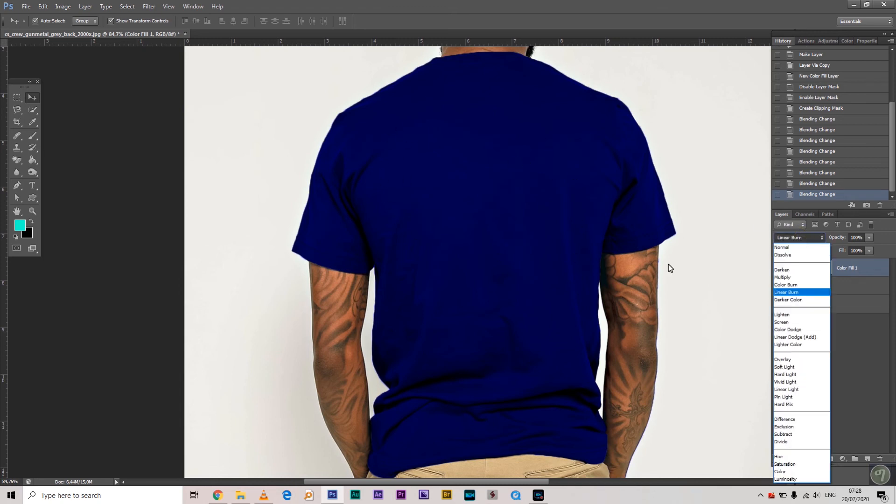
{"action": "left_click", "coordinate": [808, 300]}
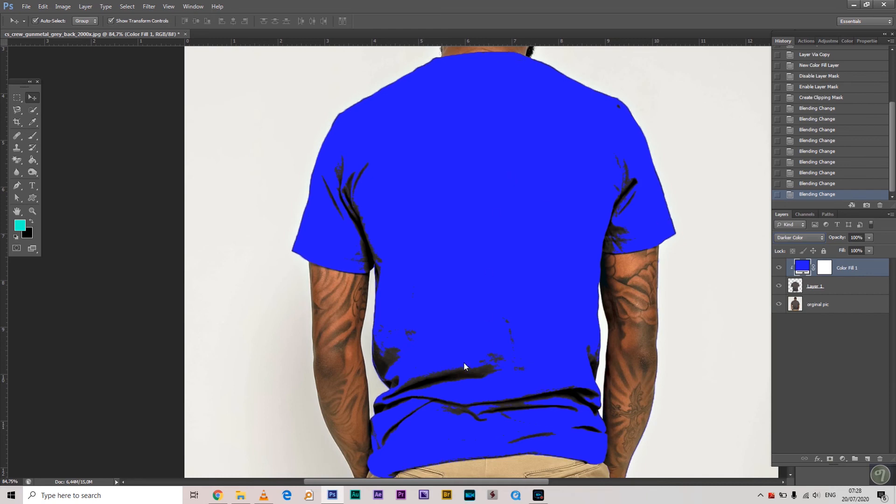
{"action": "left_click", "coordinate": [794, 238]}
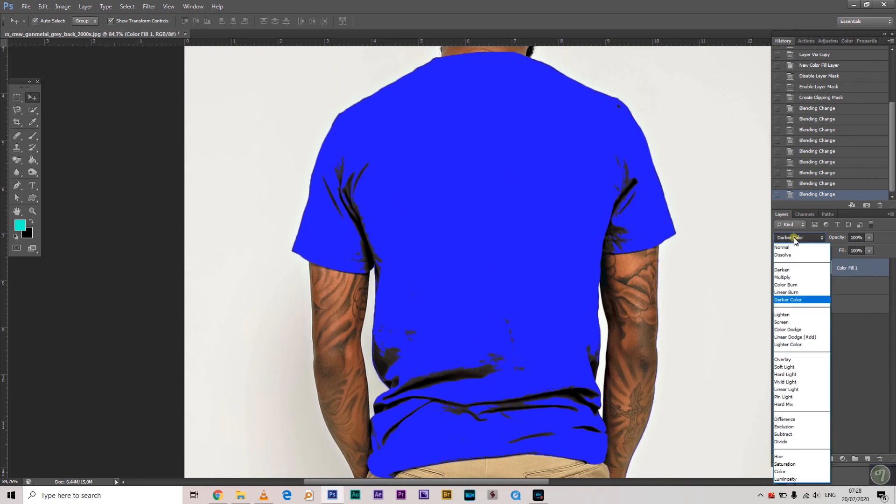
{"action": "left_click", "coordinate": [808, 277]}
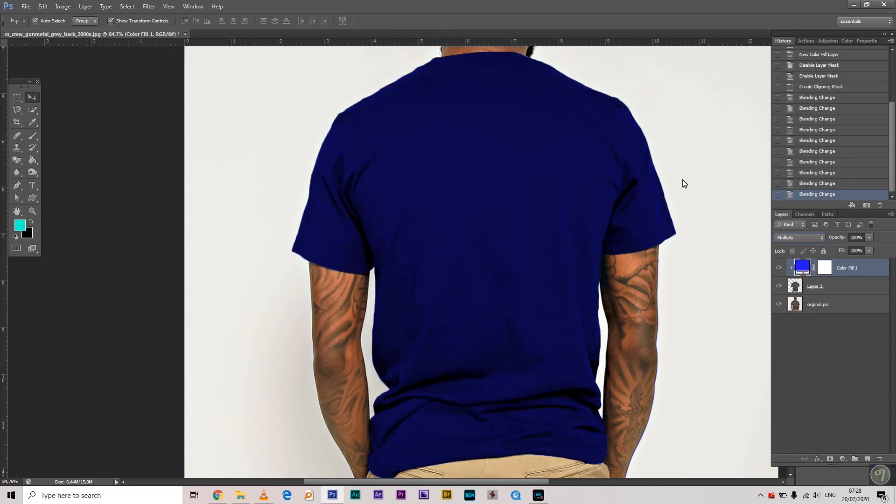
{"action": "left_click", "coordinate": [717, 191]}
{"action": "key", "text": "ctrl+0"}
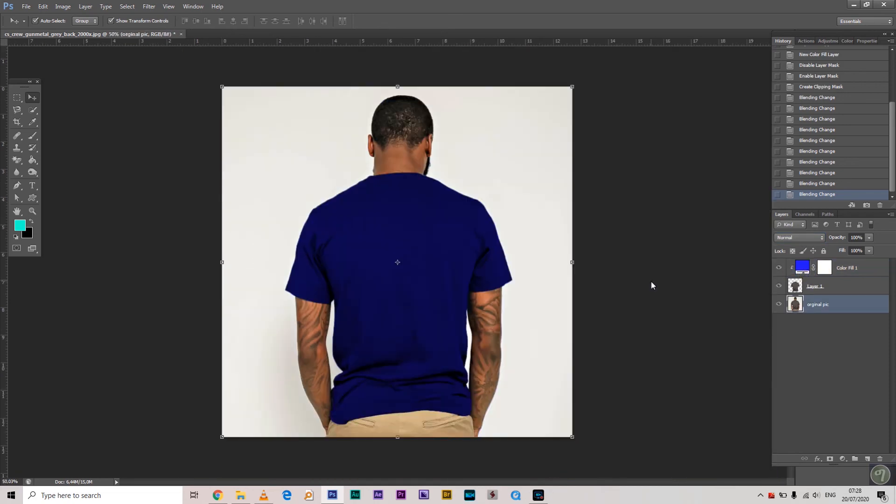
Open the fill layer's colour for editing and preview the shirt in purple b018ff and magenta ef019e.
{"action": "scroll", "coordinate": [652, 284], "scroll_direction": "up", "scroll_amount": 1}
{"action": "left_click", "coordinate": [719, 274]}
{"action": "scroll", "coordinate": [523, 300], "scroll_direction": "up", "scroll_amount": 2}
{"action": "scroll", "coordinate": [522, 300], "scroll_direction": "down", "scroll_amount": 4}
{"action": "key", "text": "alt"}
{"action": "key", "text": "alt"}
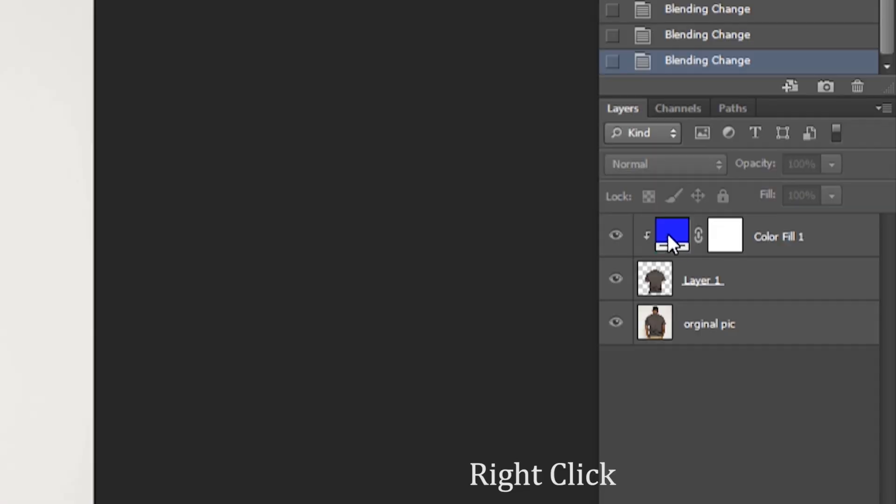
{"action": "double_click", "coordinate": [675, 236]}
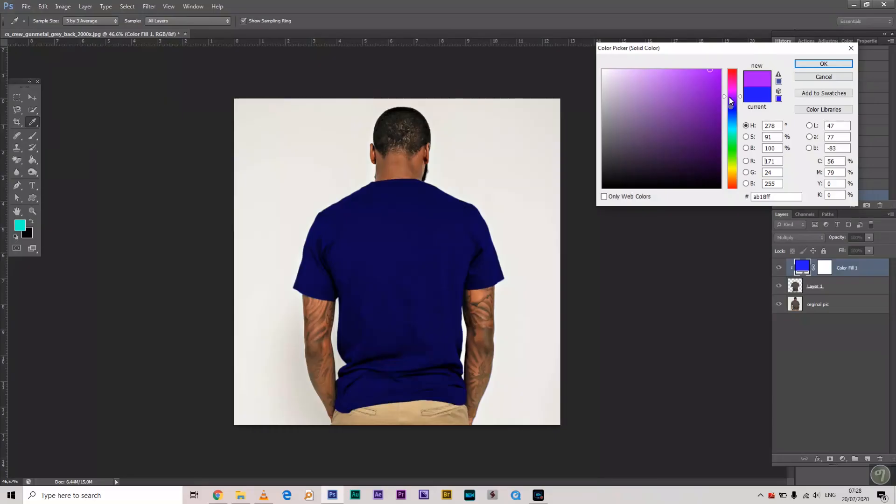
{"action": "left_click", "coordinate": [729, 96]}
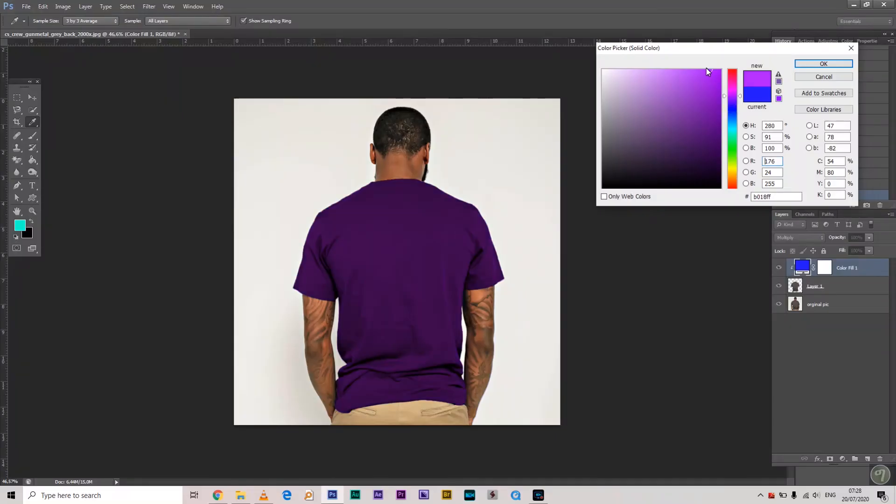
{"action": "mouse_move", "coordinate": [733, 94]}
{"action": "left_mouse_down"}
{"action": "mouse_move", "coordinate": [733, 82]}
{"action": "mouse_move", "coordinate": [689, 80]}
{"action": "mouse_move", "coordinate": [721, 77]}
{"action": "left_mouse_up"}
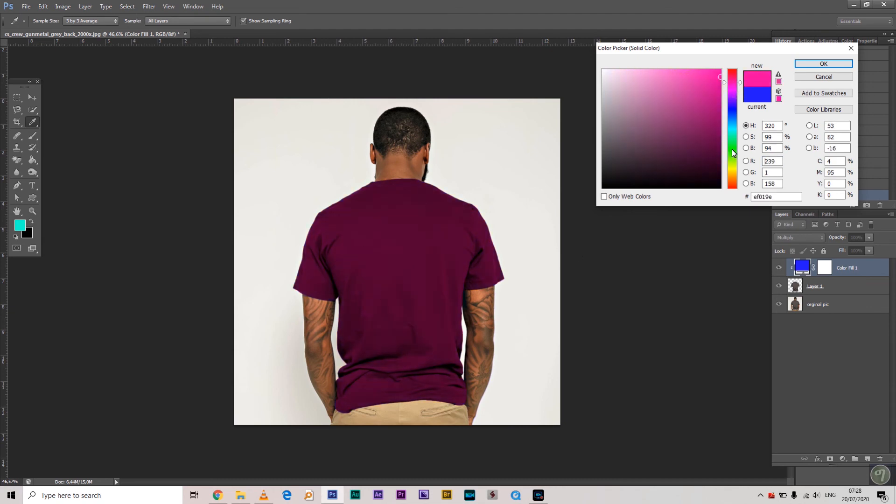
Preview the shirt in a saturated green and in pure yellow fff000.
{"action": "left_click_drag", "start_coordinate": [735, 164], "coordinate": [735, 157]}
{"action": "left_click_drag", "start_coordinate": [711, 92], "coordinate": [710, 70]}
{"action": "left_click_drag", "start_coordinate": [736, 165], "coordinate": [736, 170]}
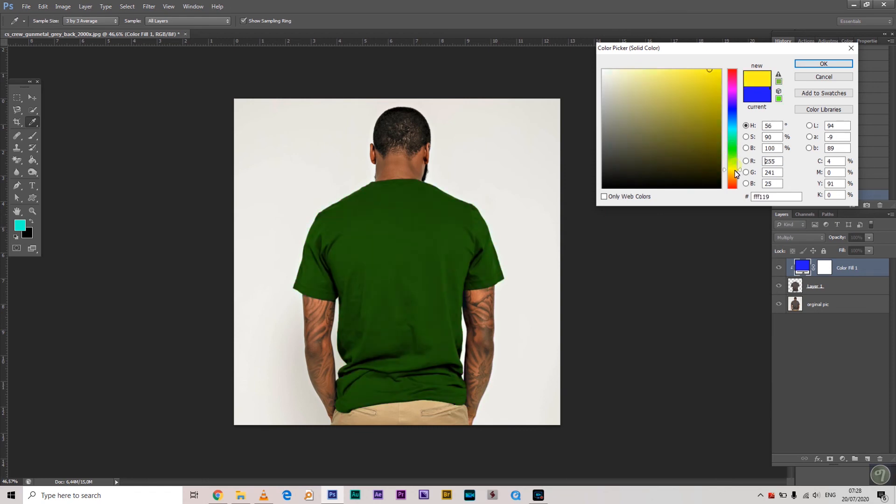
{"action": "left_click_drag", "start_coordinate": [708, 92], "coordinate": [722, 70]}
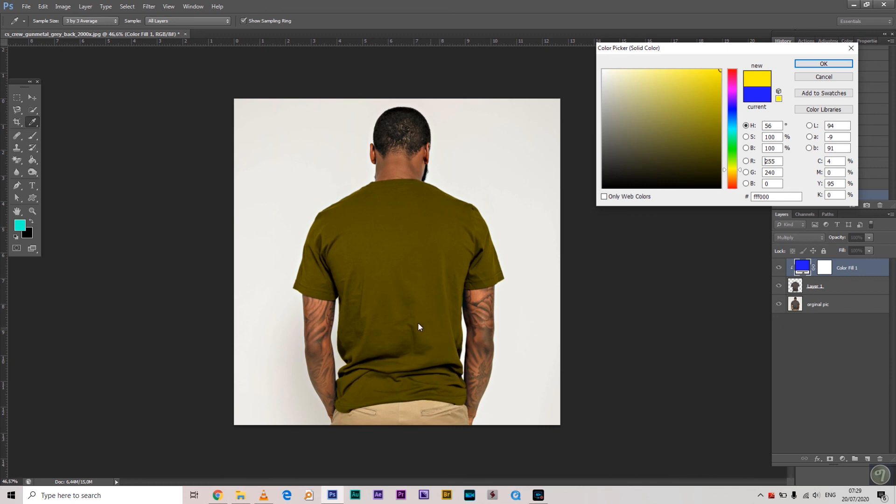
Sample the arm's skin tone and the trousers' beige for comparison, and apply the skin tone c06e48 as the fill colour.
{"action": "left_click_drag", "start_coordinate": [732, 52], "coordinate": [657, 129]}
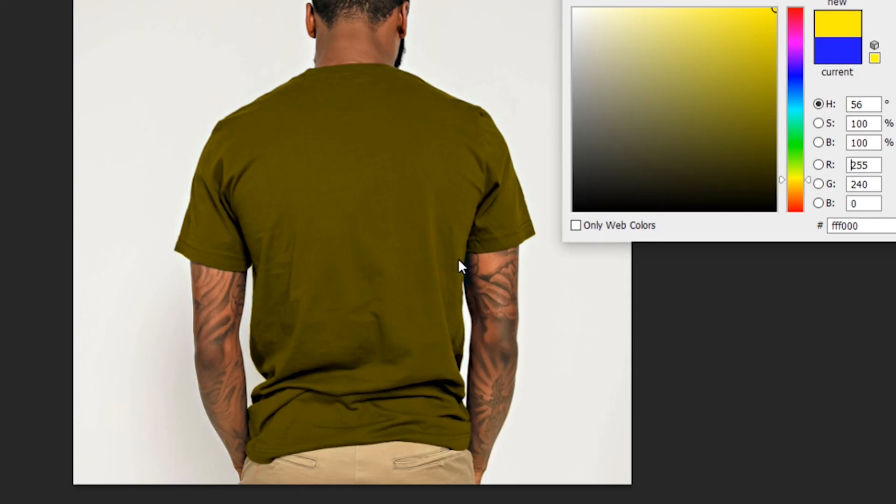
{"action": "left_click", "coordinate": [486, 268]}
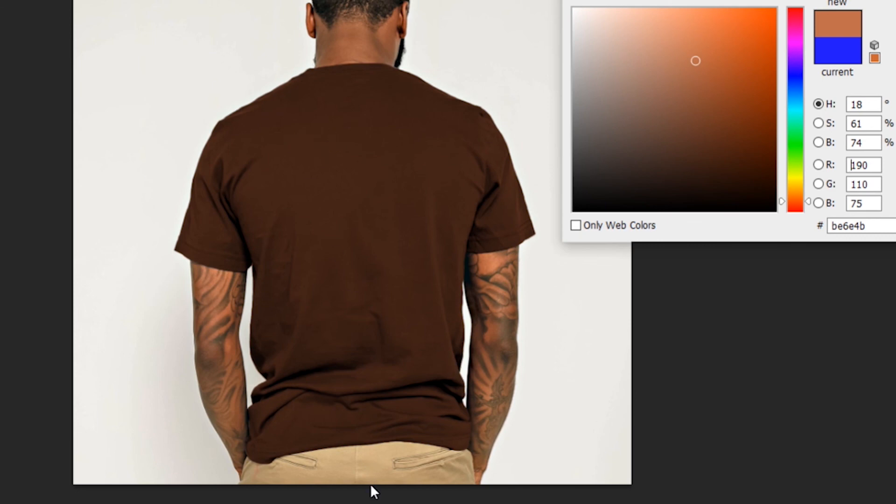
{"action": "left_click", "coordinate": [378, 459]}
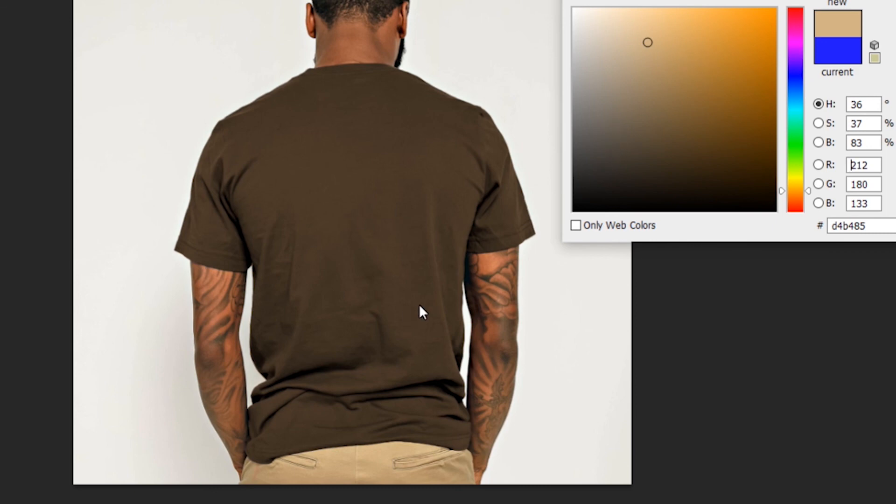
{"action": "left_click", "coordinate": [484, 267]}
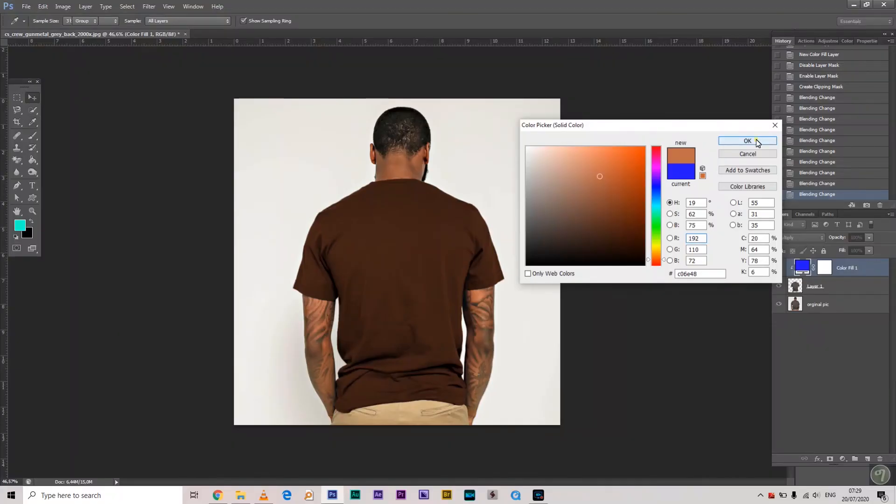
{"action": "left_click", "coordinate": [750, 139]}
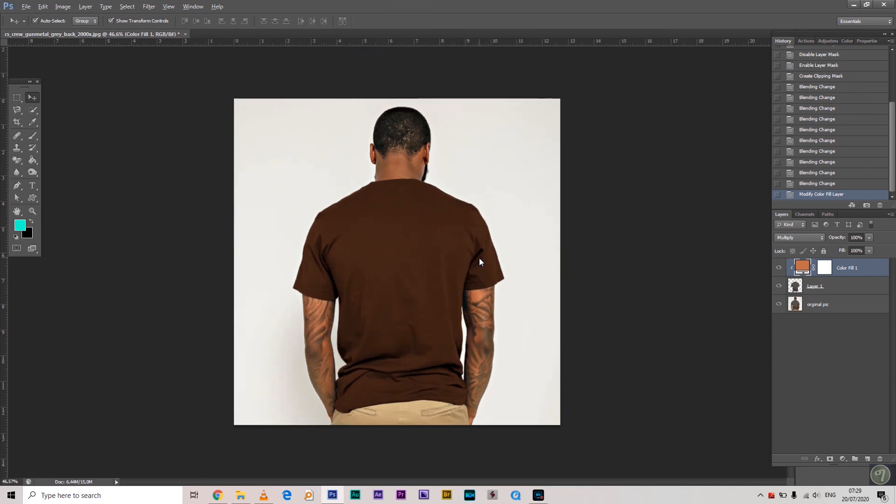
{"action": "scroll", "coordinate": [483, 260], "scroll_direction": "up", "scroll_amount": 2}
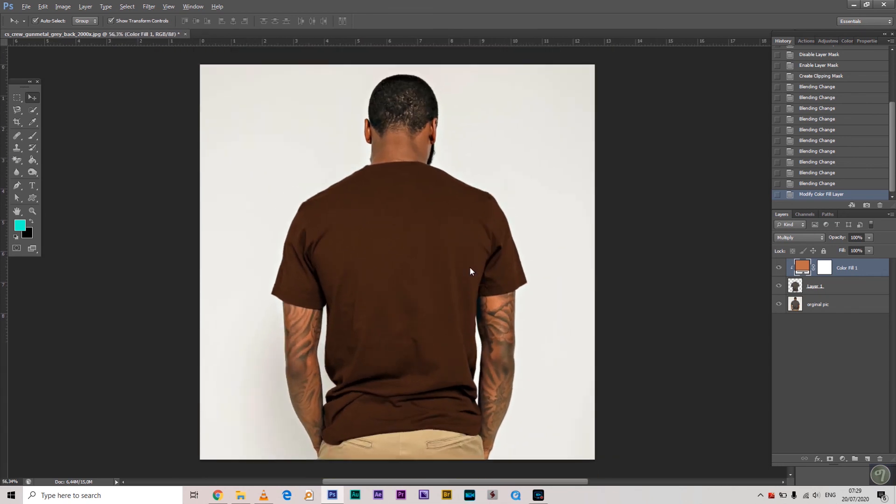